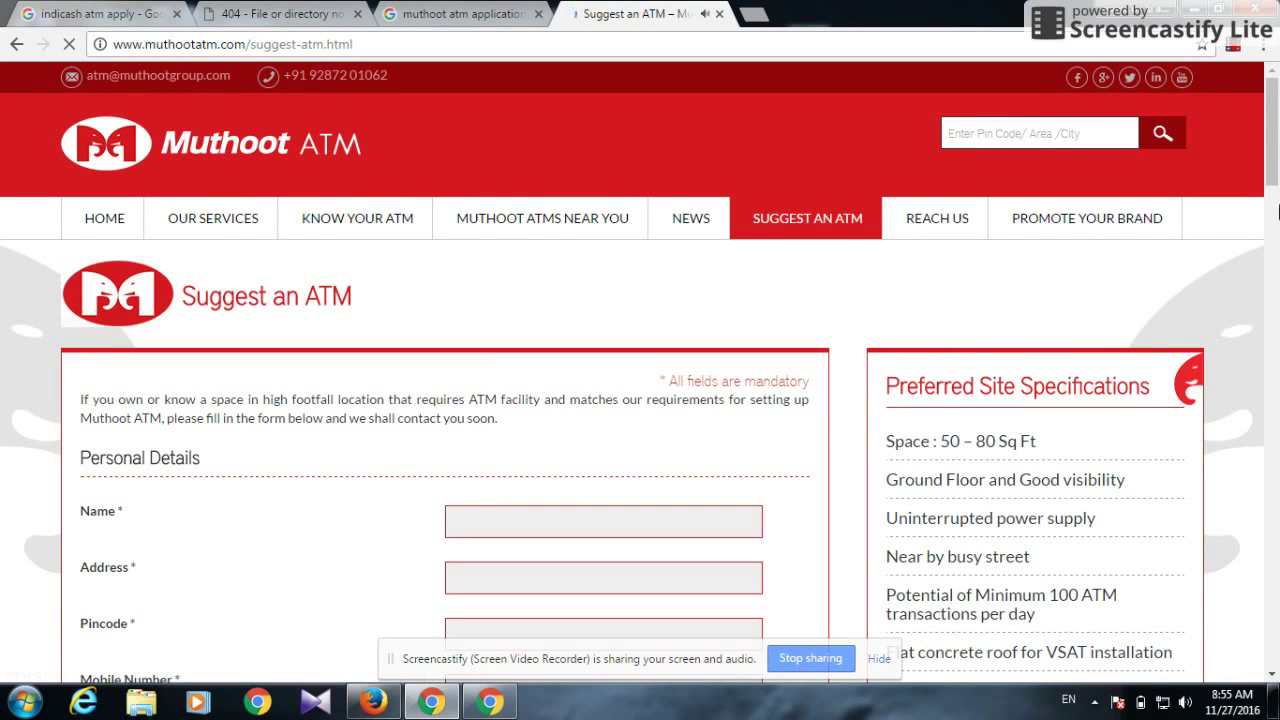
# Scroll down the Suggest an ATM page to the Personal Details form
pyautogui.scroll(-3, 1277, 148)
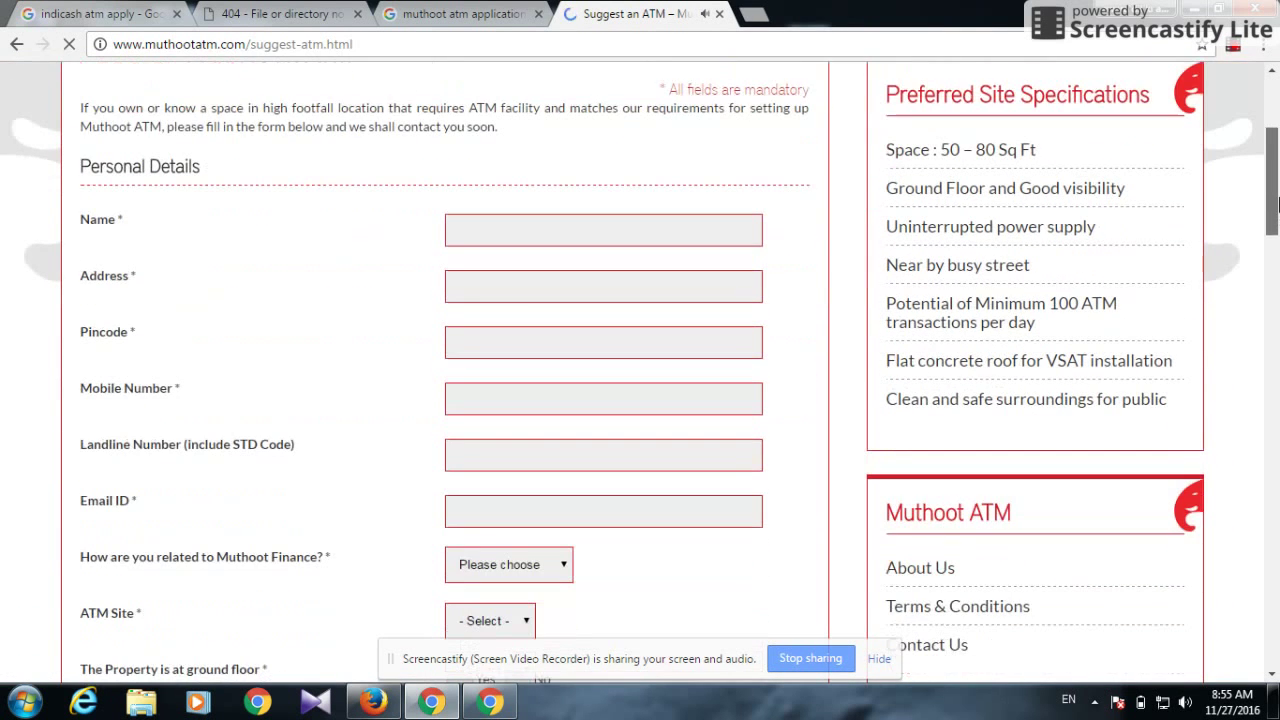
# Enter the applicant's name, address and pincode 815 in Personal Details
pyautogui.click(569, 229)
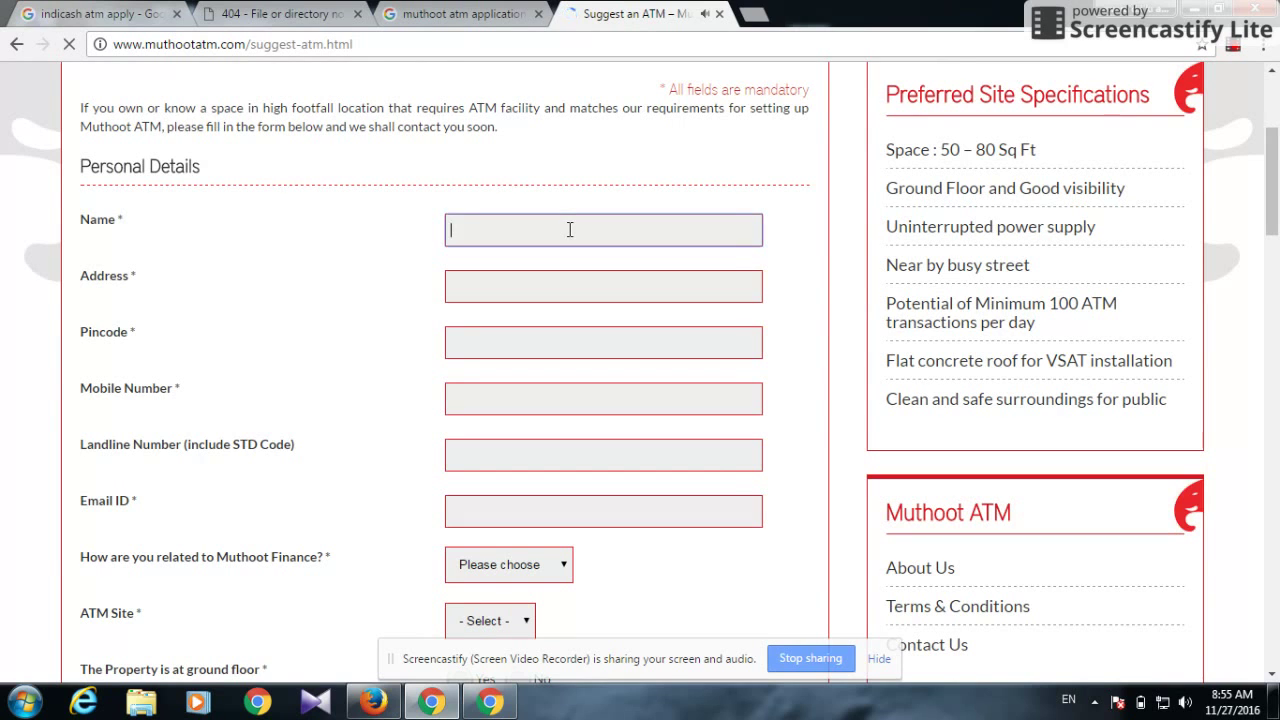
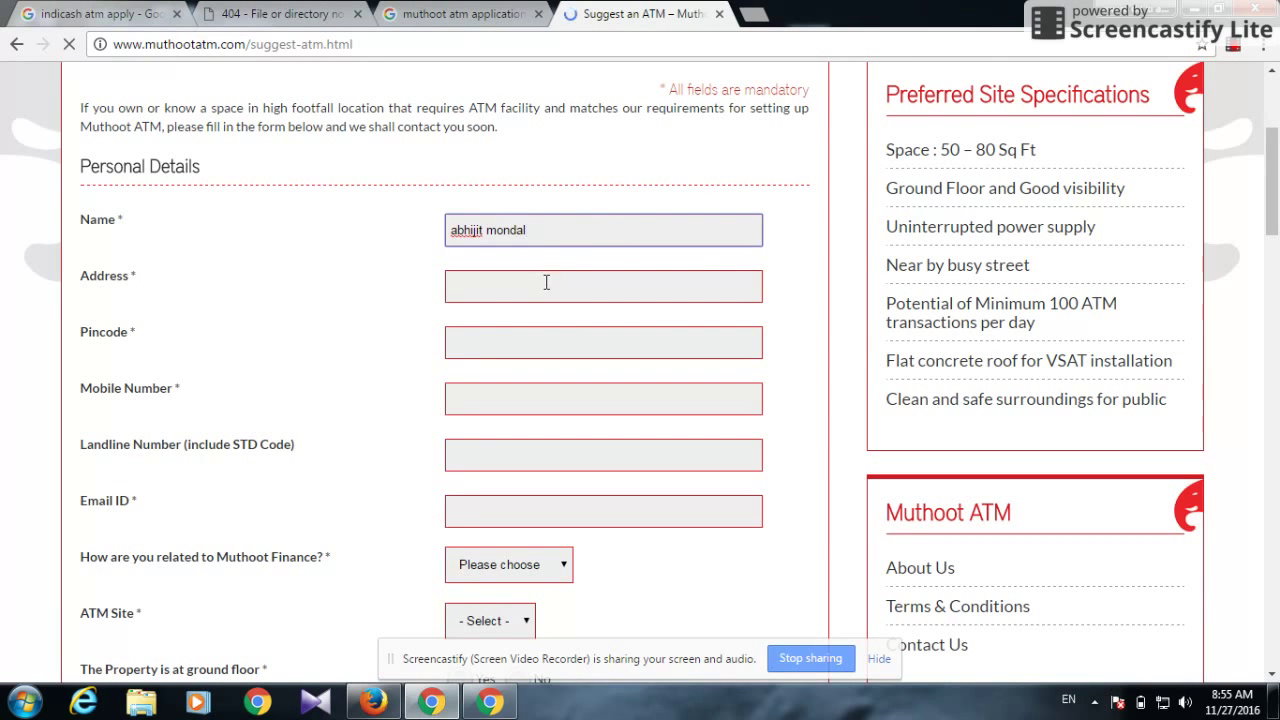
pyautogui.click(546, 282)
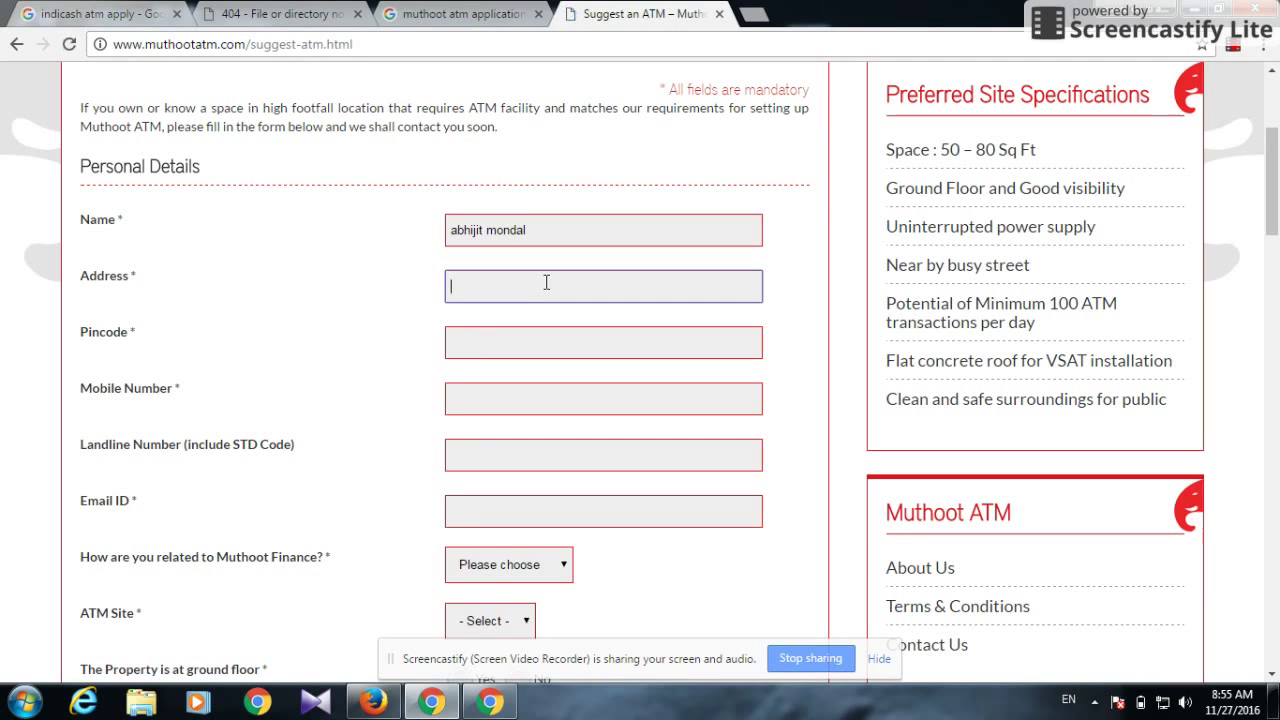
pyautogui.write('bairagadihi')
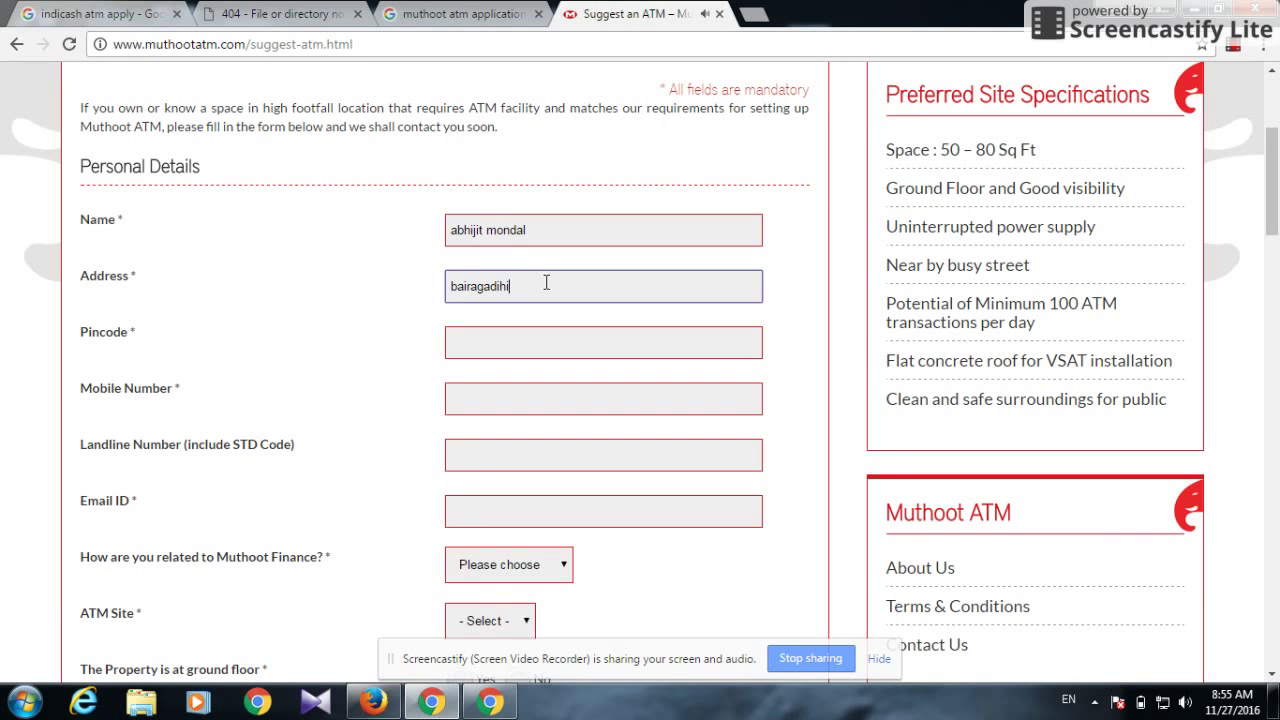
pyautogui.press('Tab')
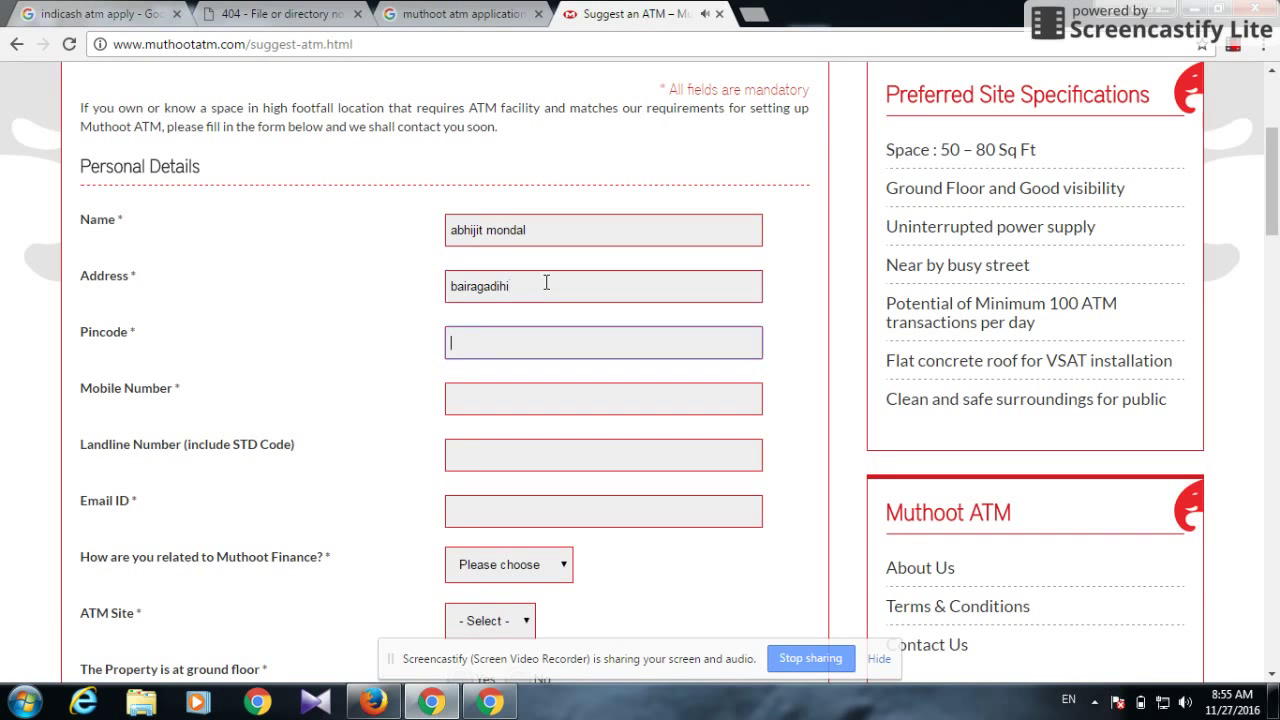
pyautogui.moveTo(1273, 228)
pyautogui.mouseDown()
pyautogui.moveTo(1274, 437)
pyautogui.moveTo(1274, 235)
pyautogui.mouseUp()
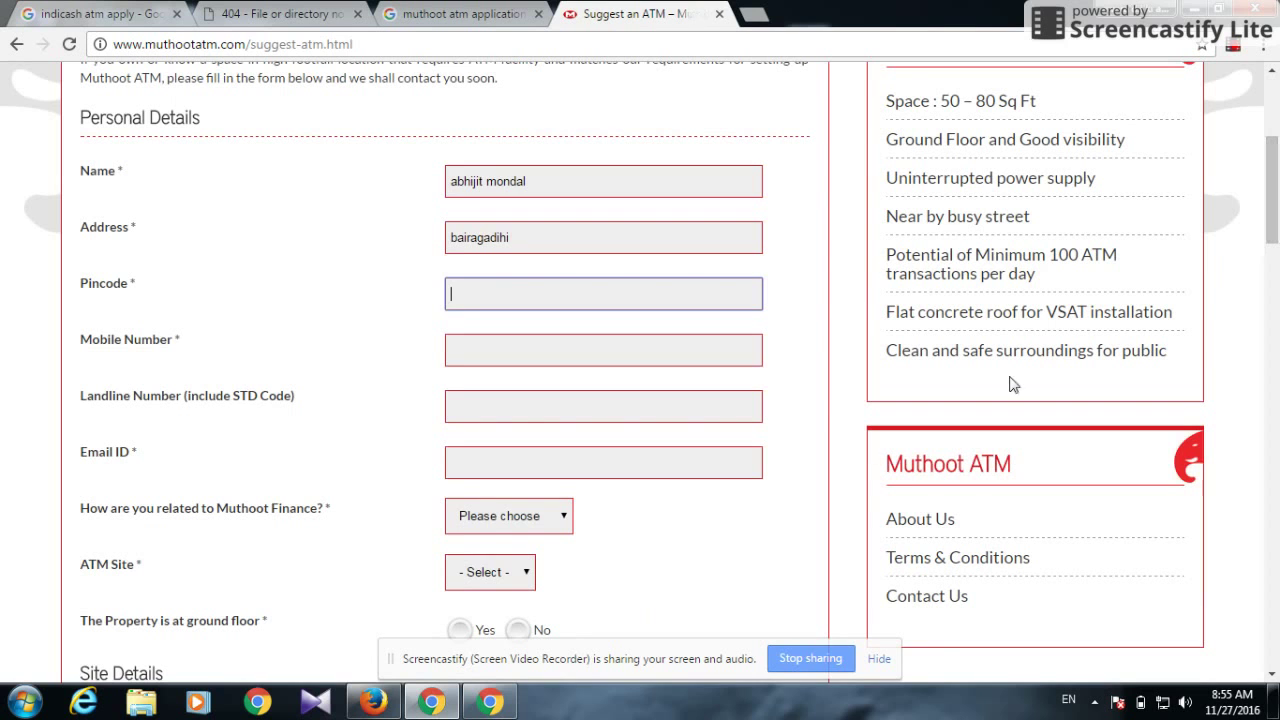
pyautogui.write('815355')
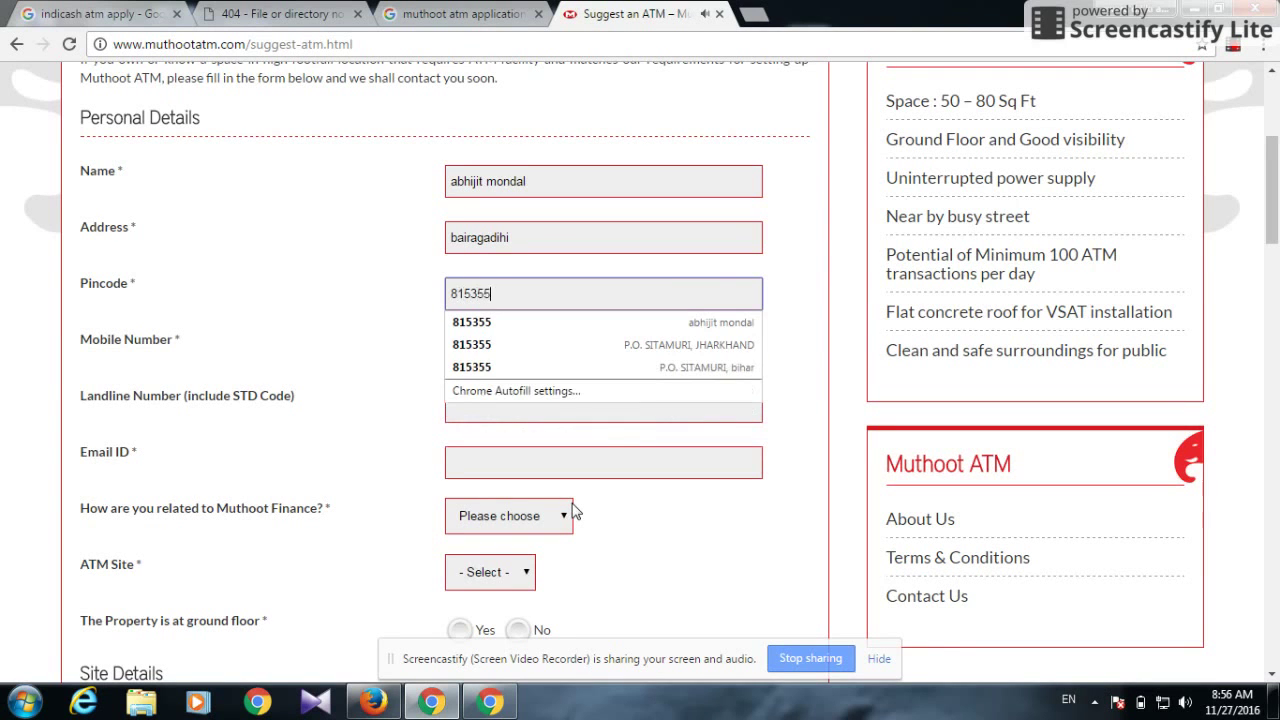
# Enter the applicant's mobile number and e-mail ID, leaving Landline blank
pyautogui.press('Tab')
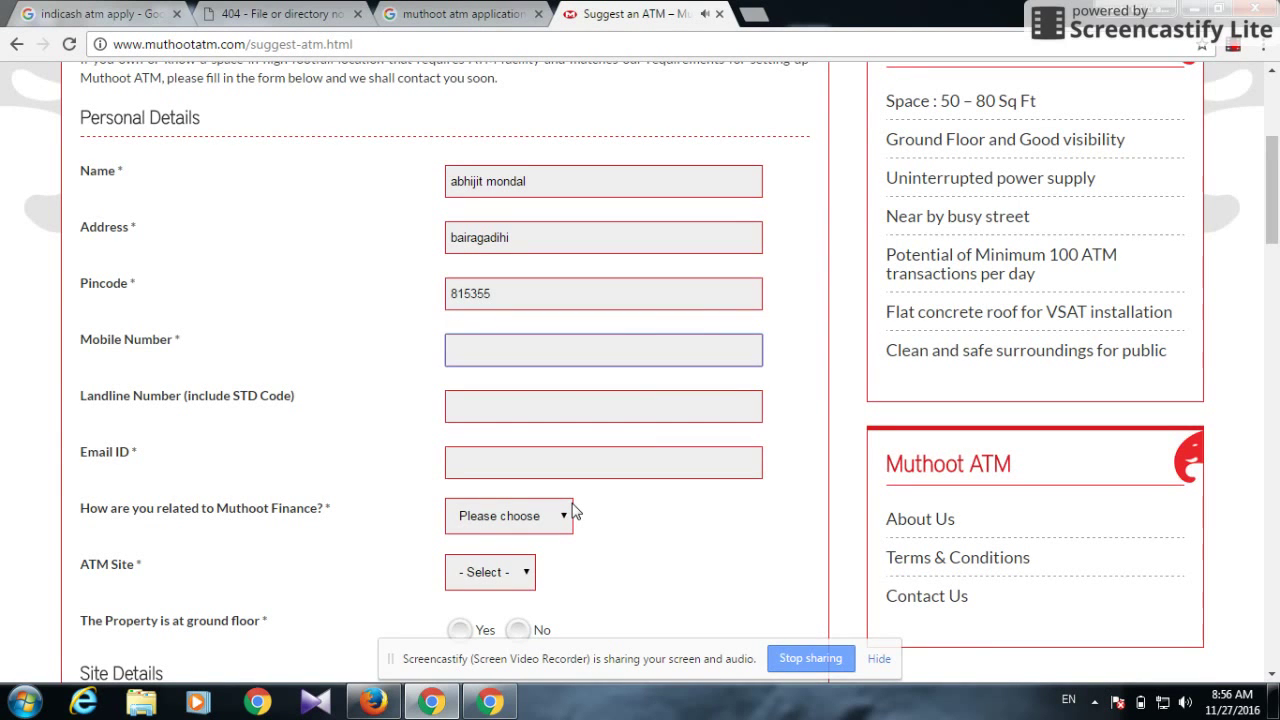
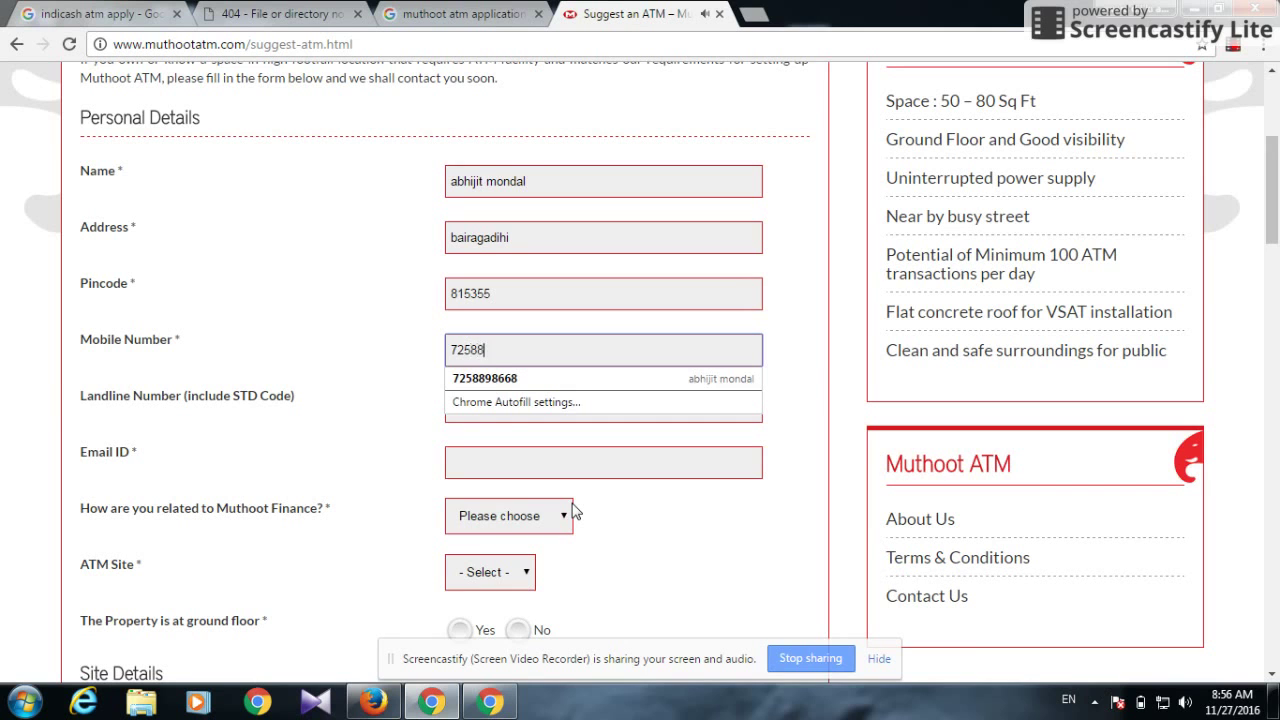
pyautogui.press('Tab')
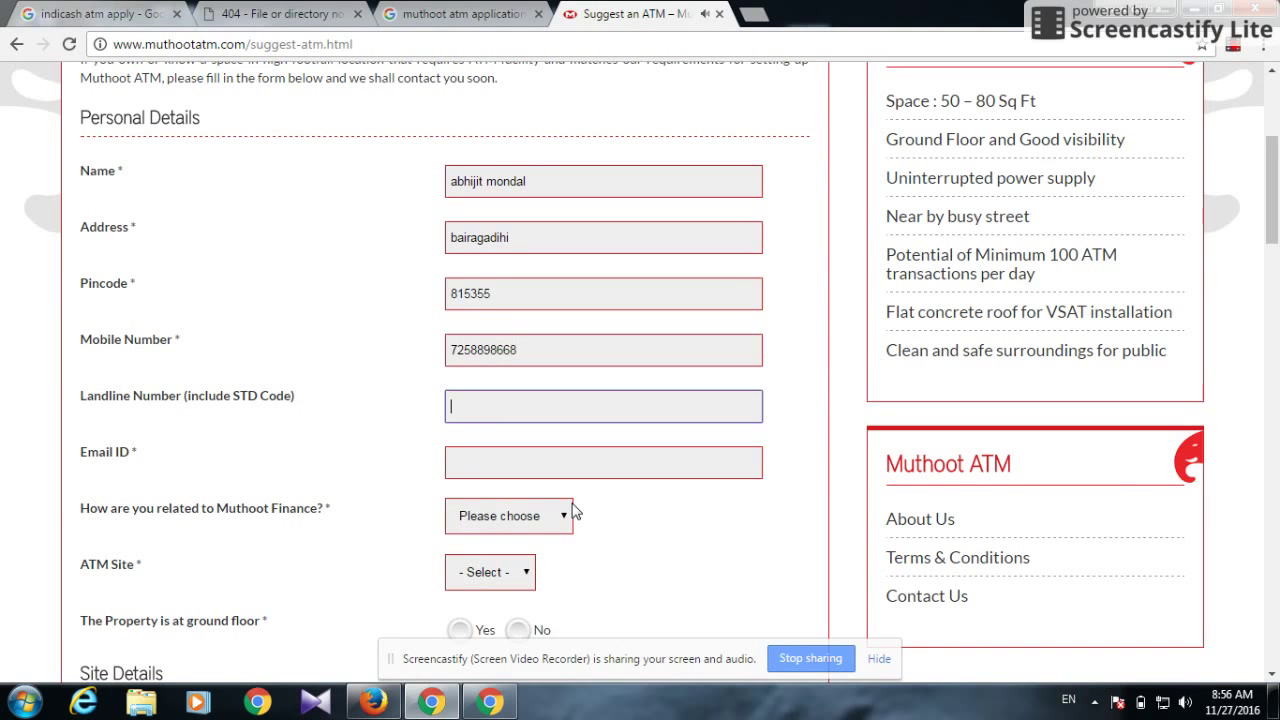
pyautogui.press('Tab')
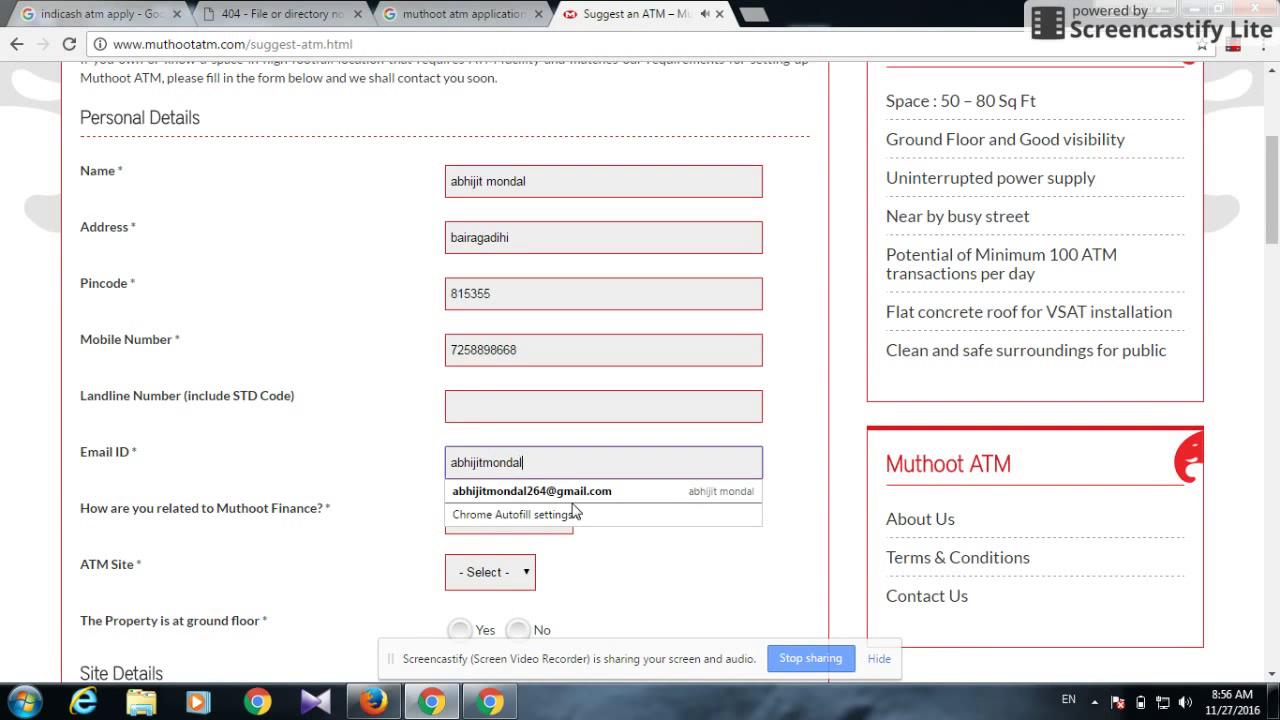
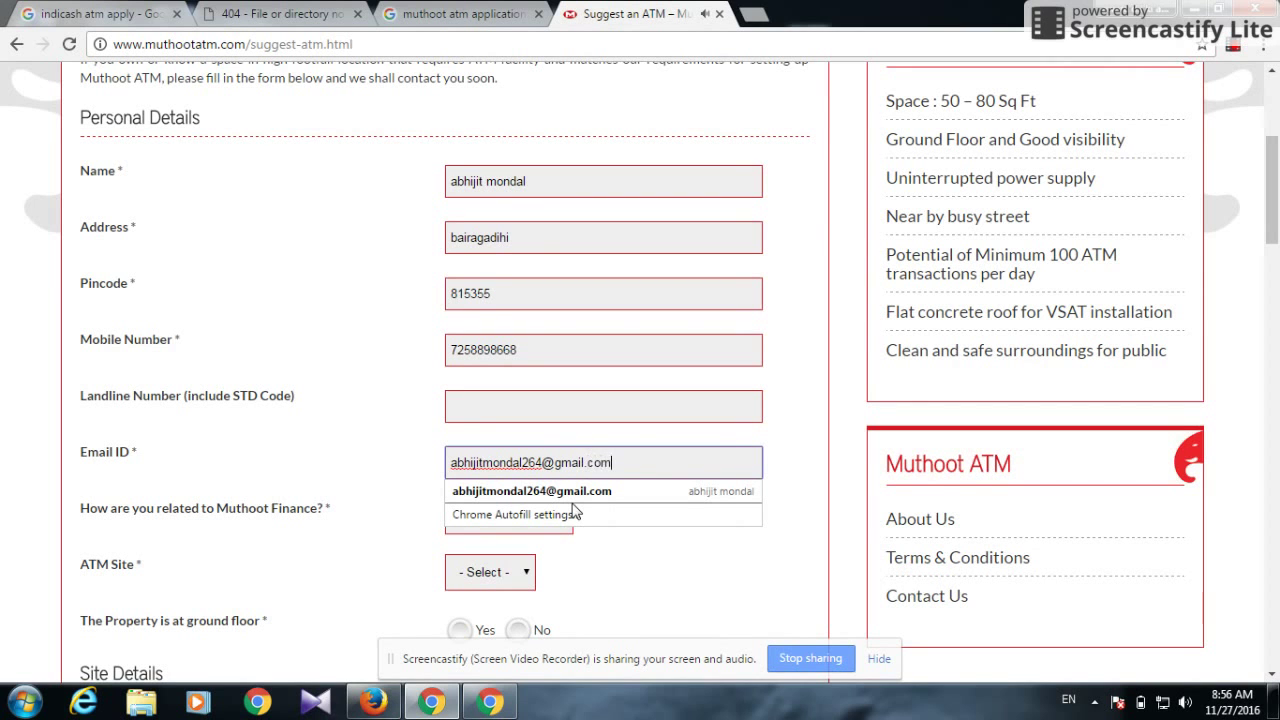
pyautogui.press('Escape')
pyautogui.press('Tab')
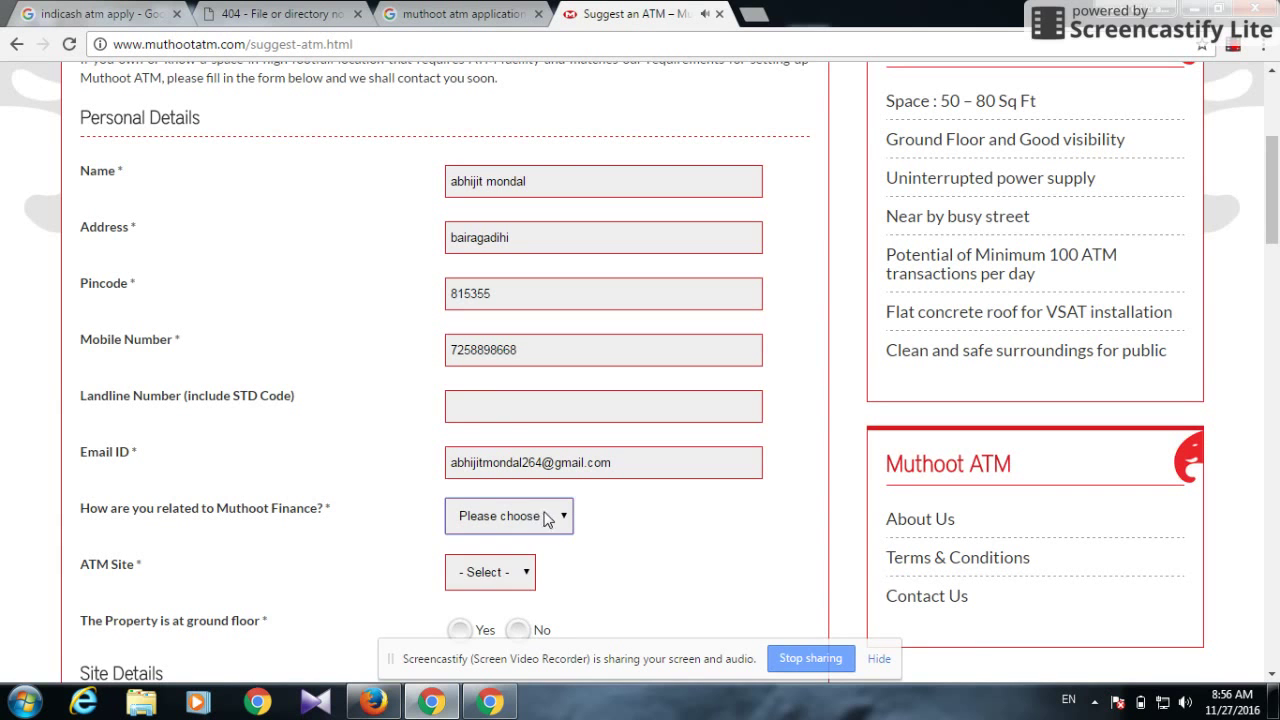
# Set relationship to New to Muthoot, ATM site to Owner, and ground floor to Yes
pyautogui.click(545, 515)
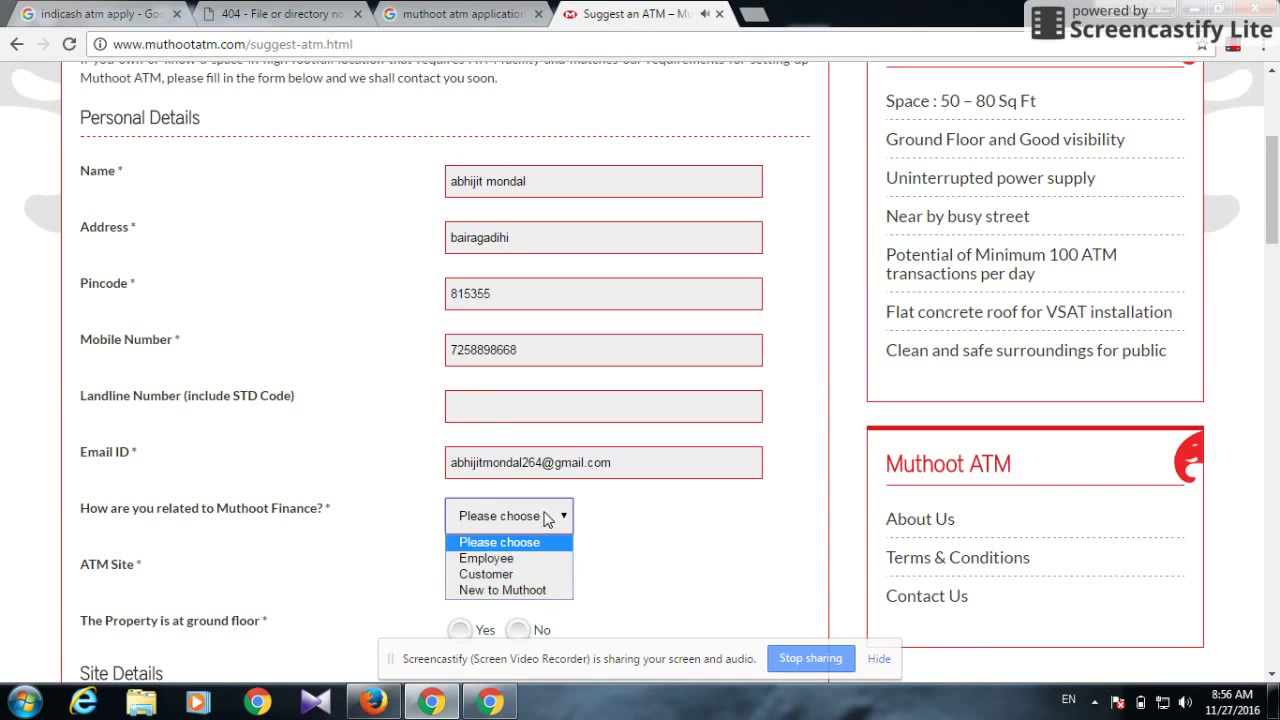
pyautogui.click(527, 590)
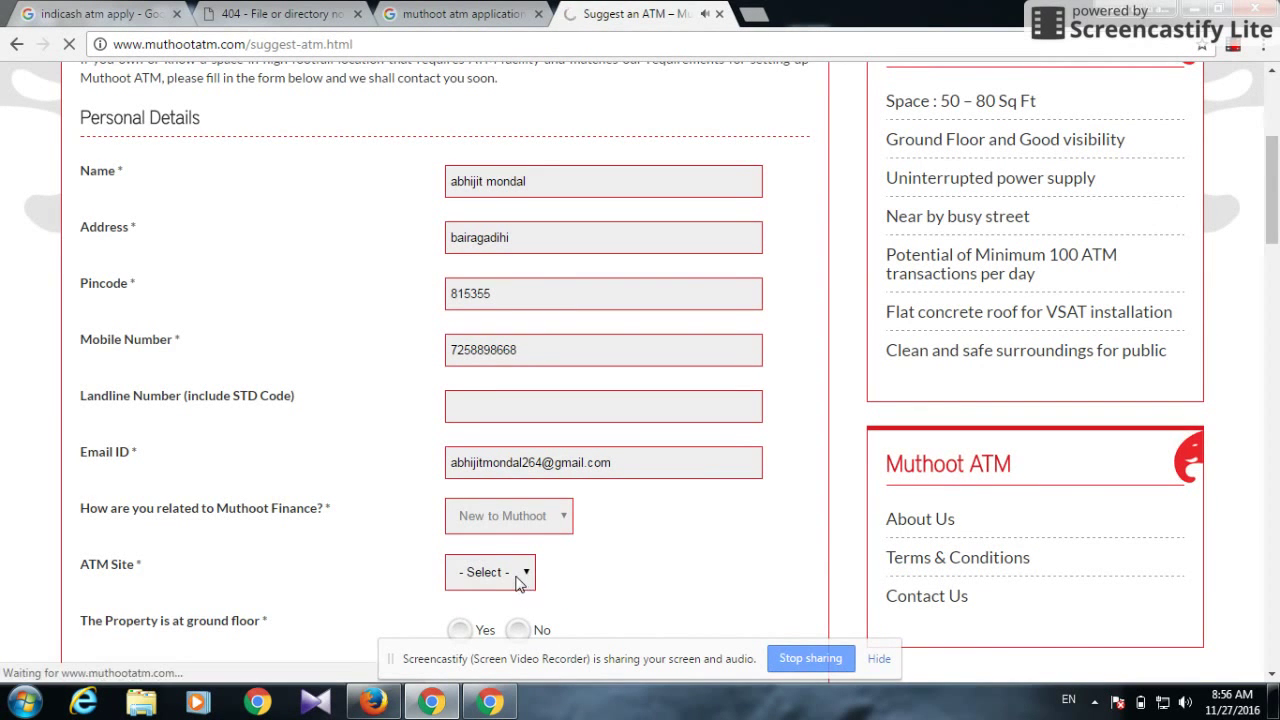
pyautogui.click(519, 582)
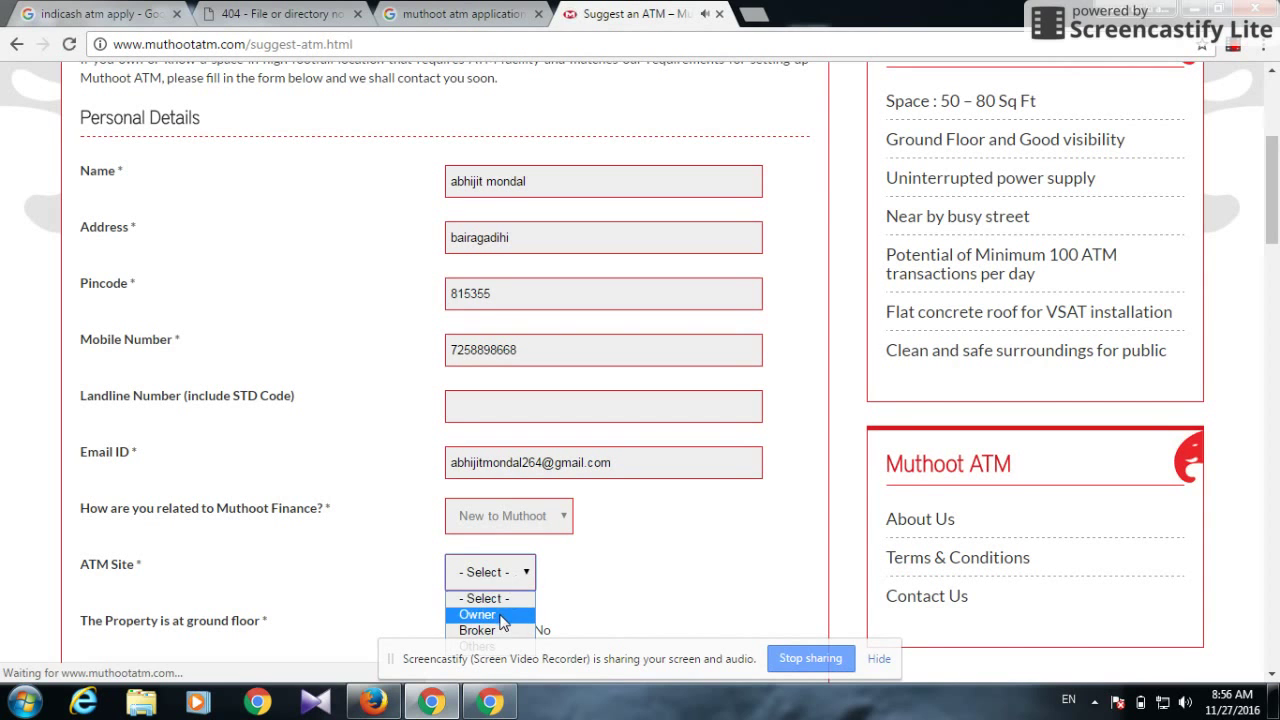
pyautogui.click(480, 614)
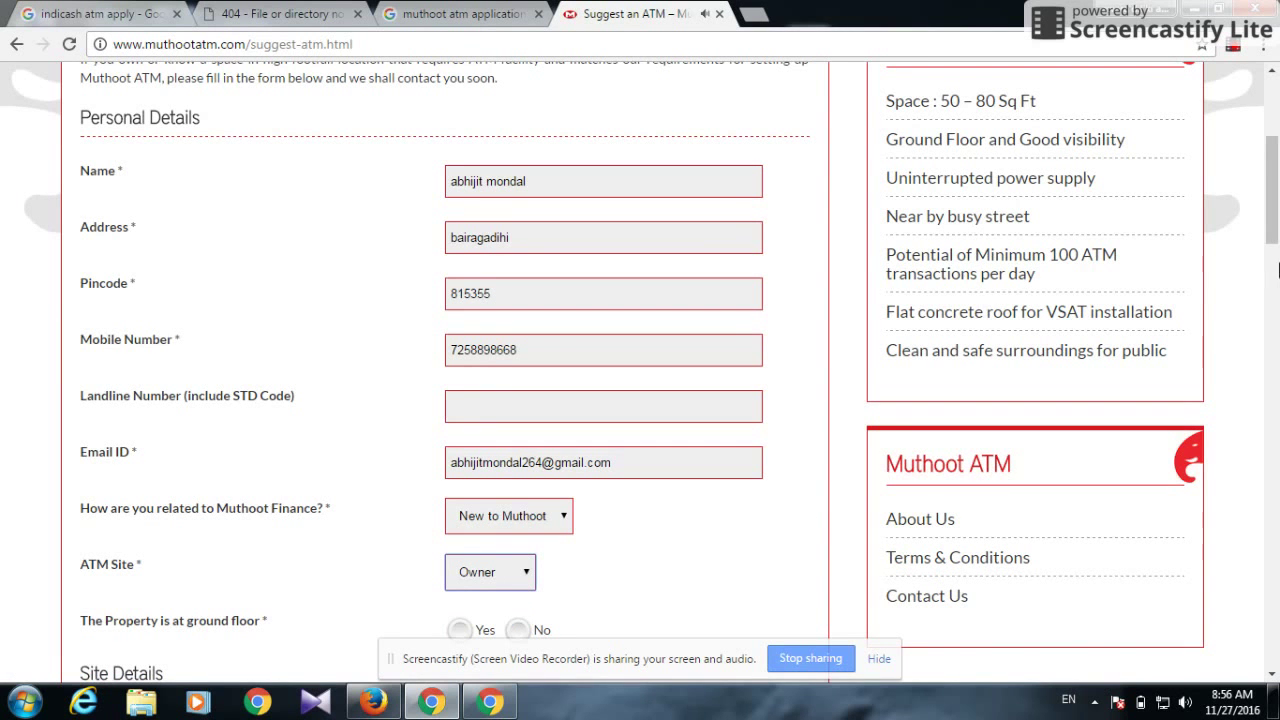
pyautogui.moveTo(1275, 243); pyautogui.dragTo(1277, 283)
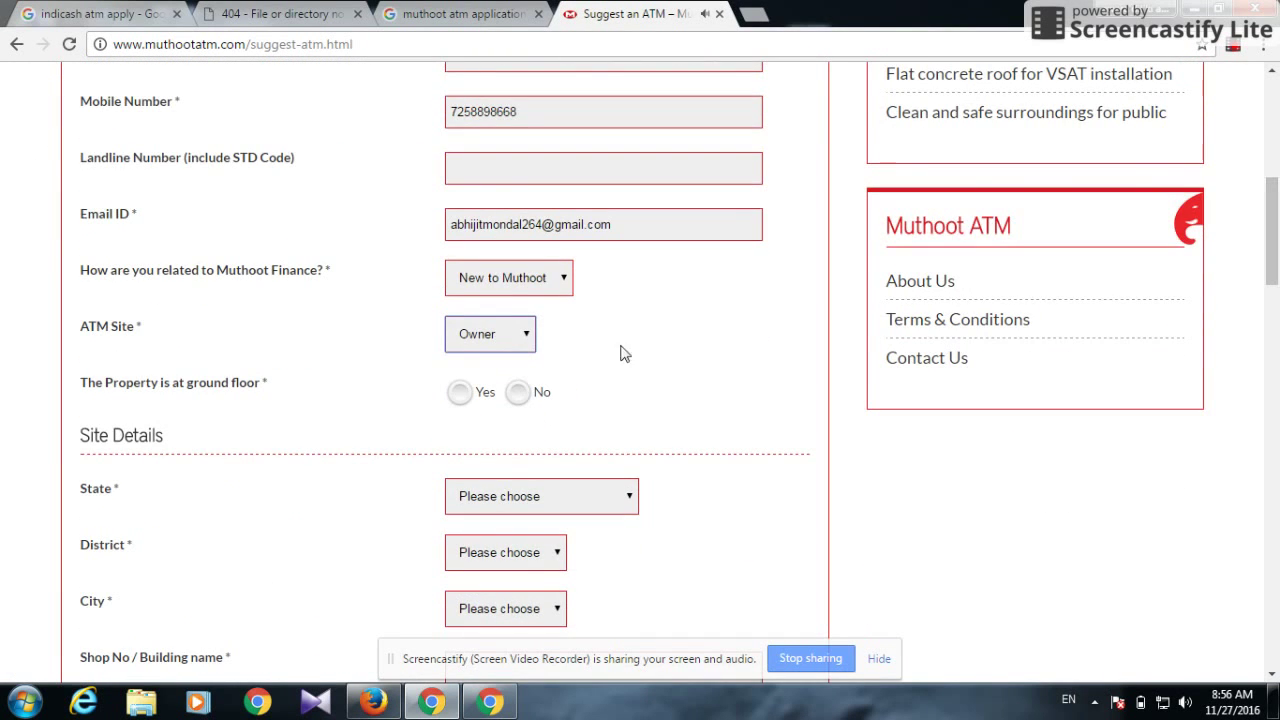
pyautogui.click(460, 394)
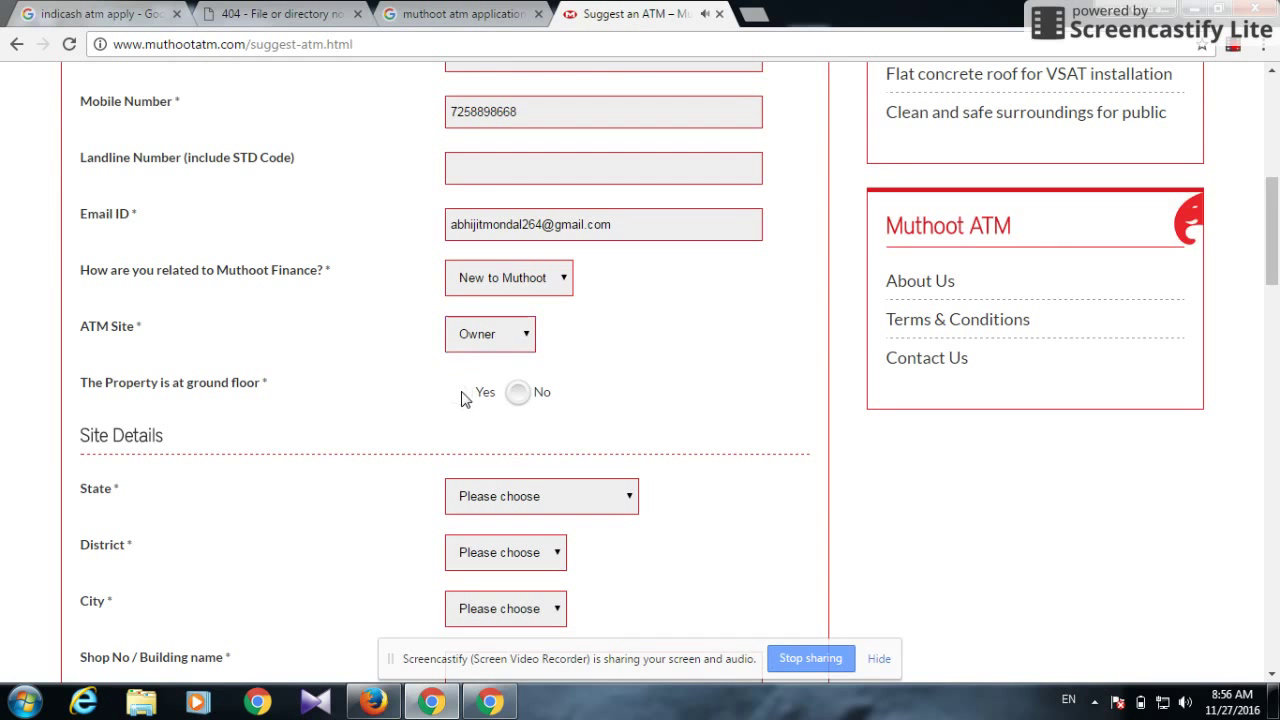
# Choose Jharkhand as state, Jamtara as district and Jamtara as city
pyautogui.click(548, 507)
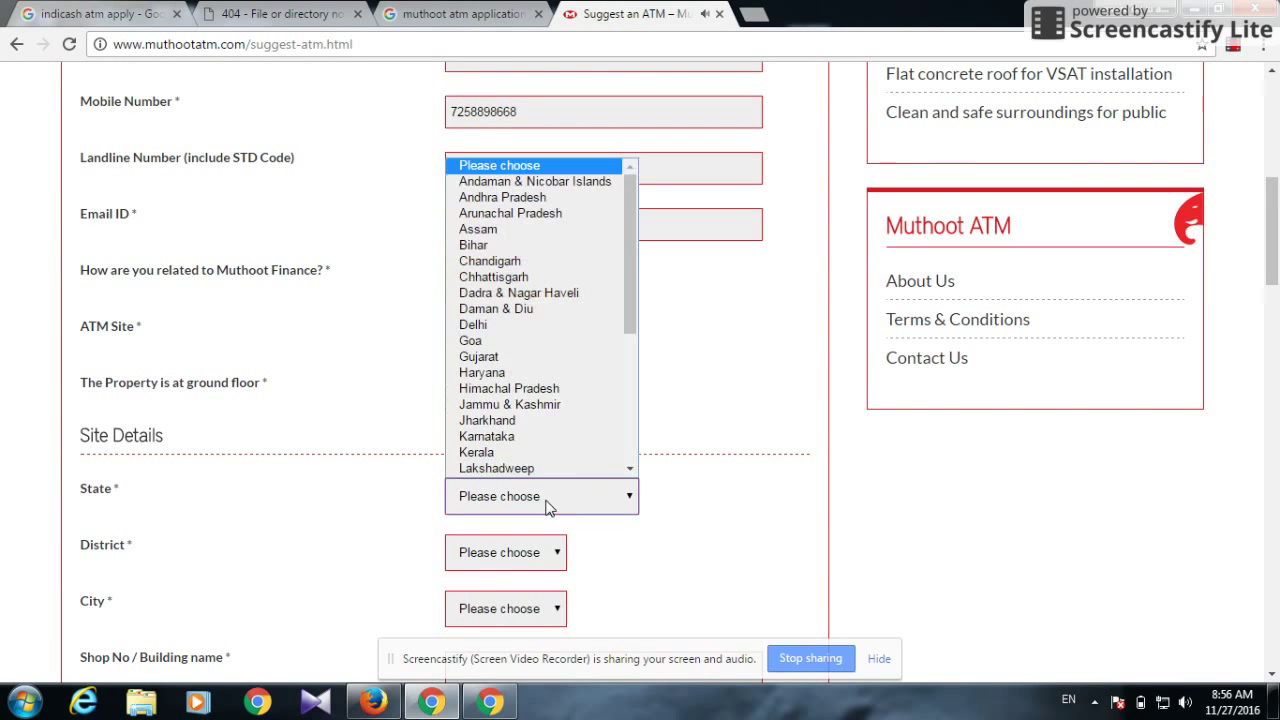
pyautogui.click(529, 427)
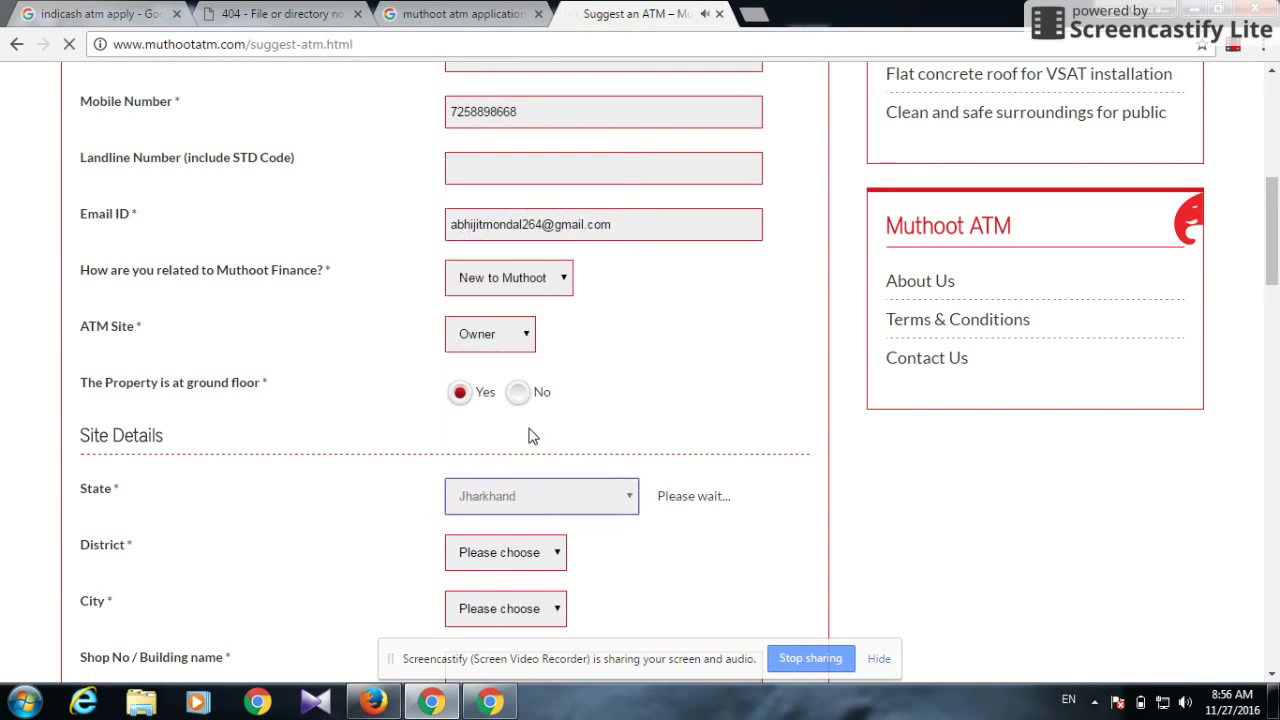
pyautogui.click(510, 558)
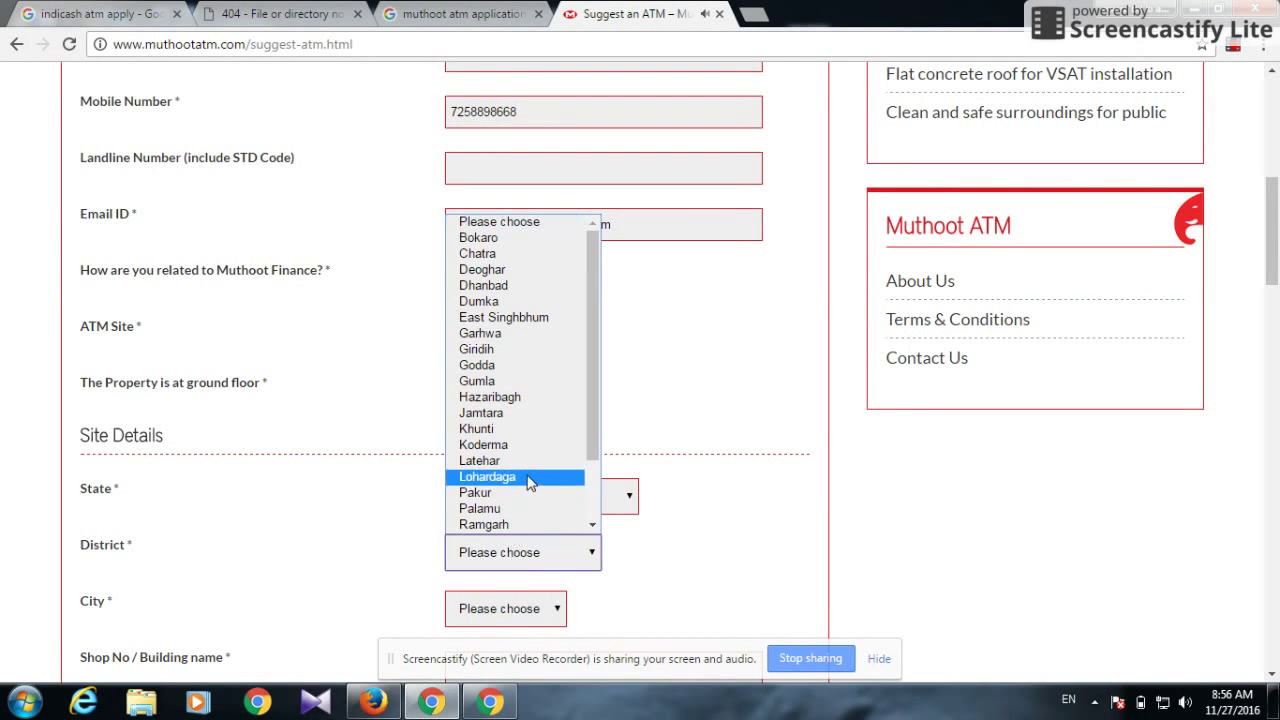
pyautogui.click(527, 414)
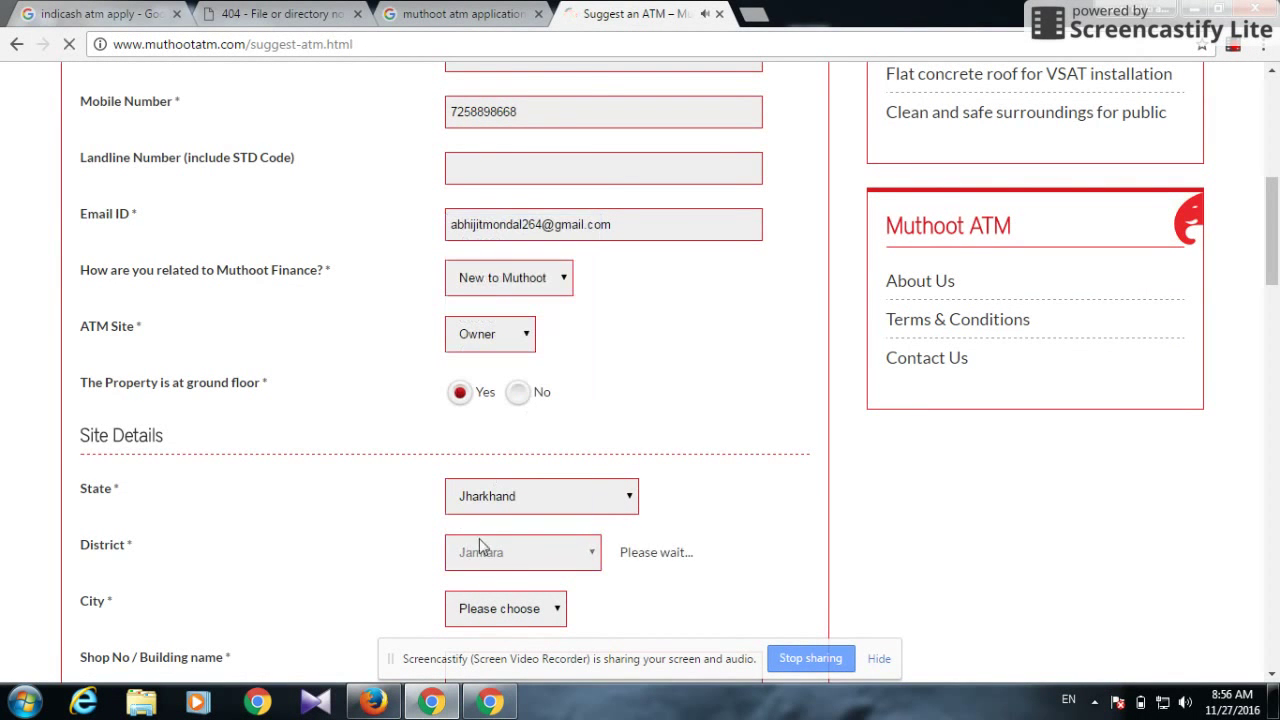
pyautogui.click(497, 617)
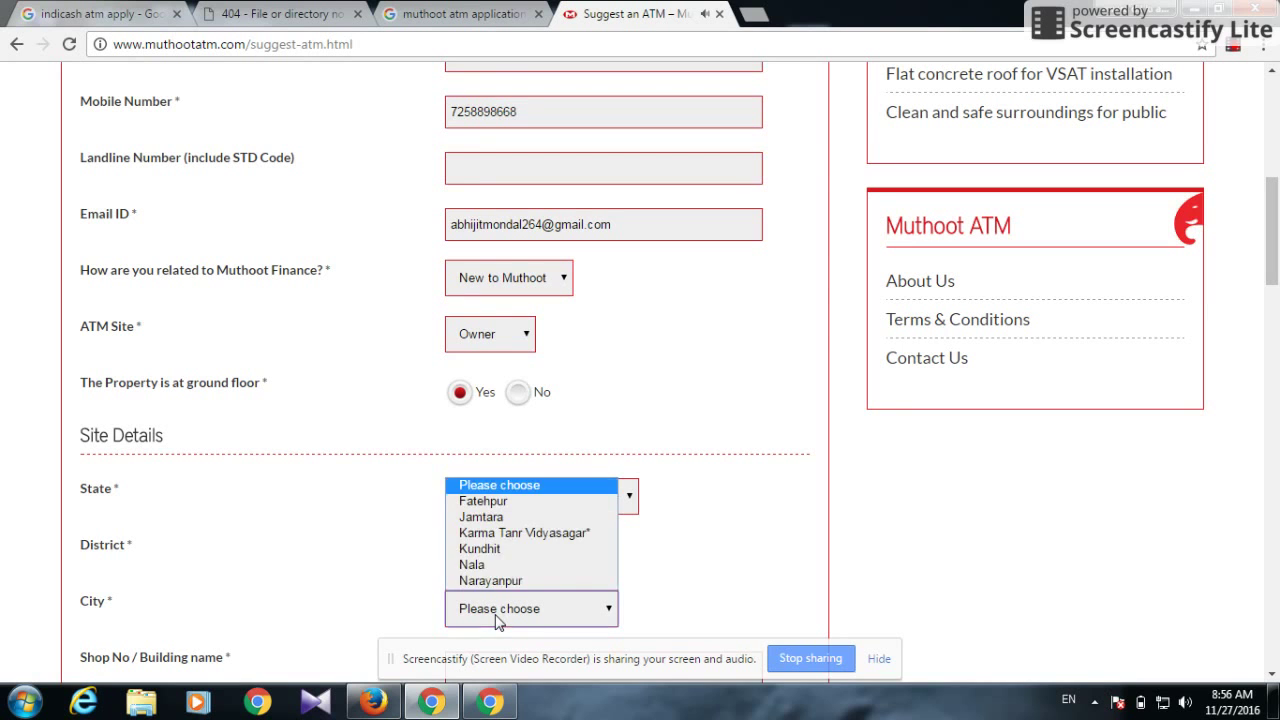
pyautogui.click(505, 517)
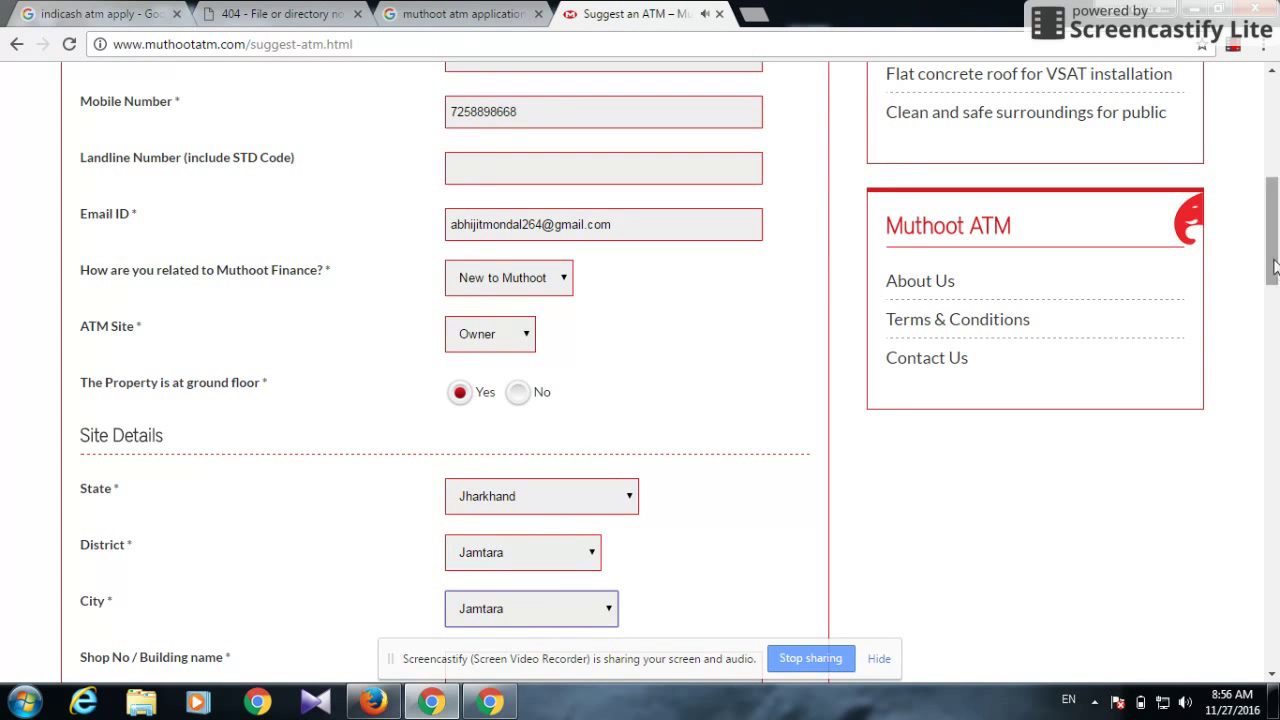
pyautogui.moveTo(1275, 265); pyautogui.dragTo(1263, 334)
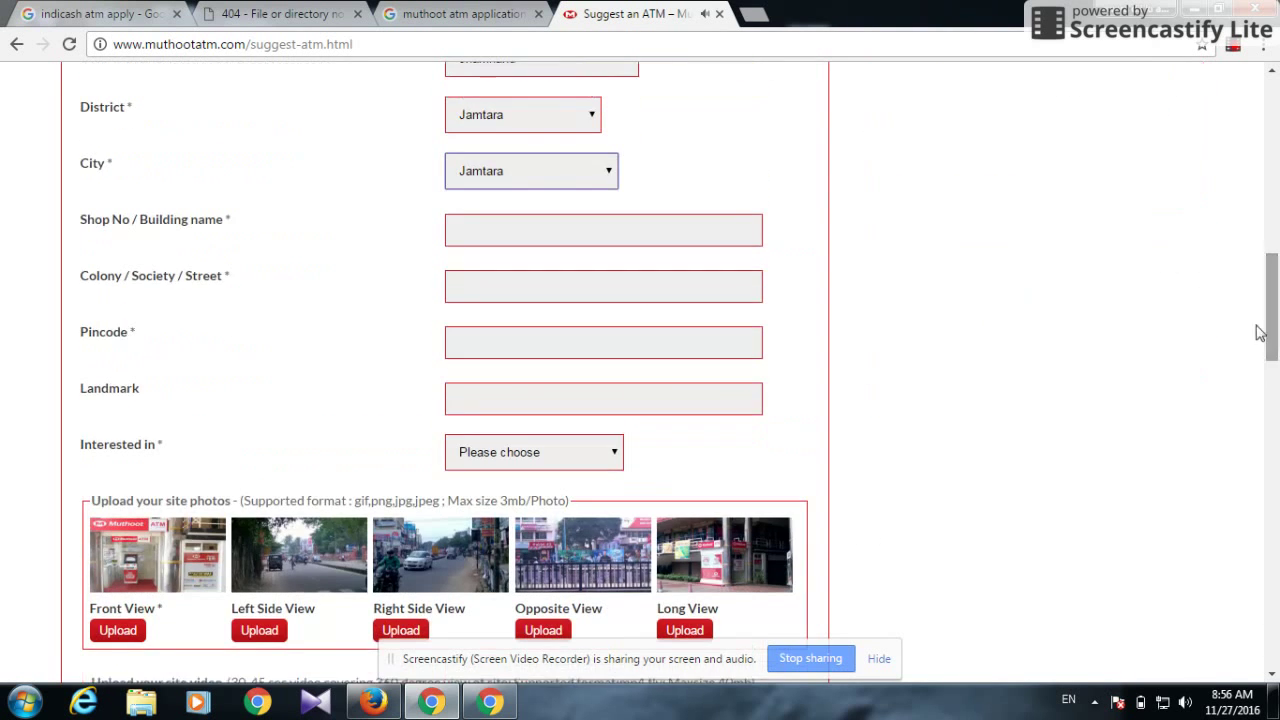
# Change the city to Nala and enter the shop/building name and street 'bairagadihi'
pyautogui.click(578, 178)
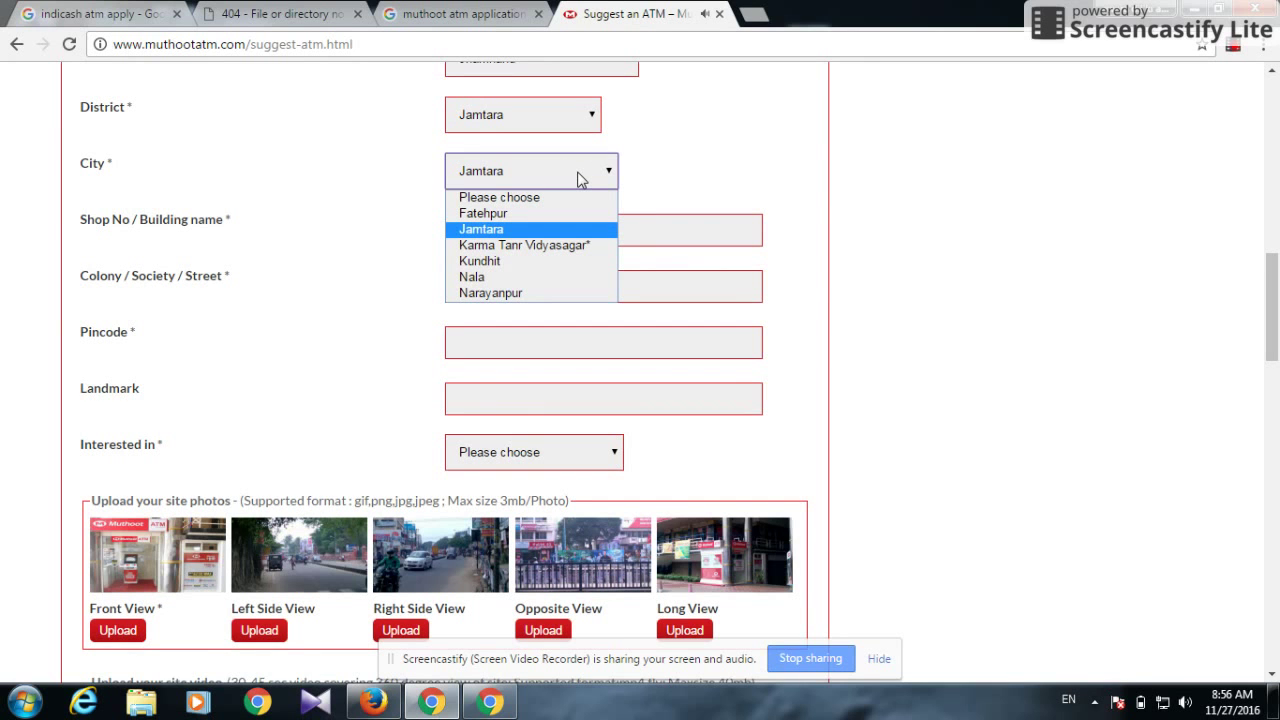
pyautogui.click(505, 275)
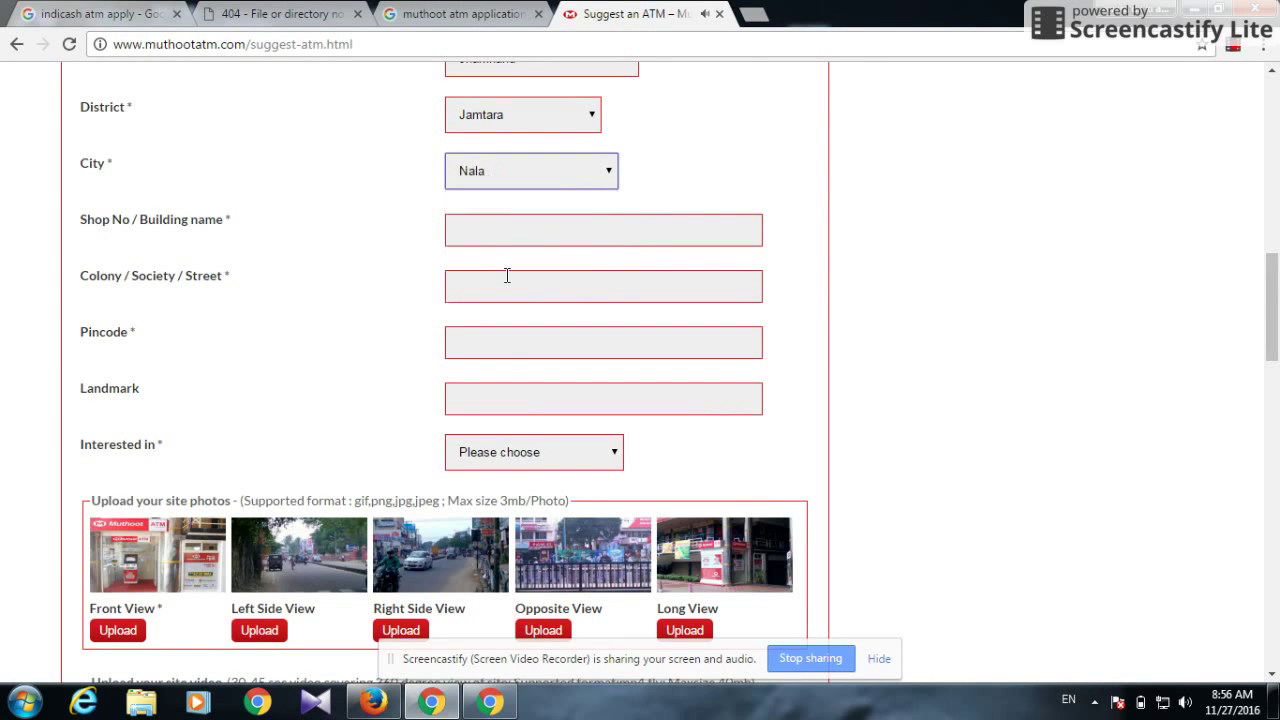
pyautogui.click(551, 231)
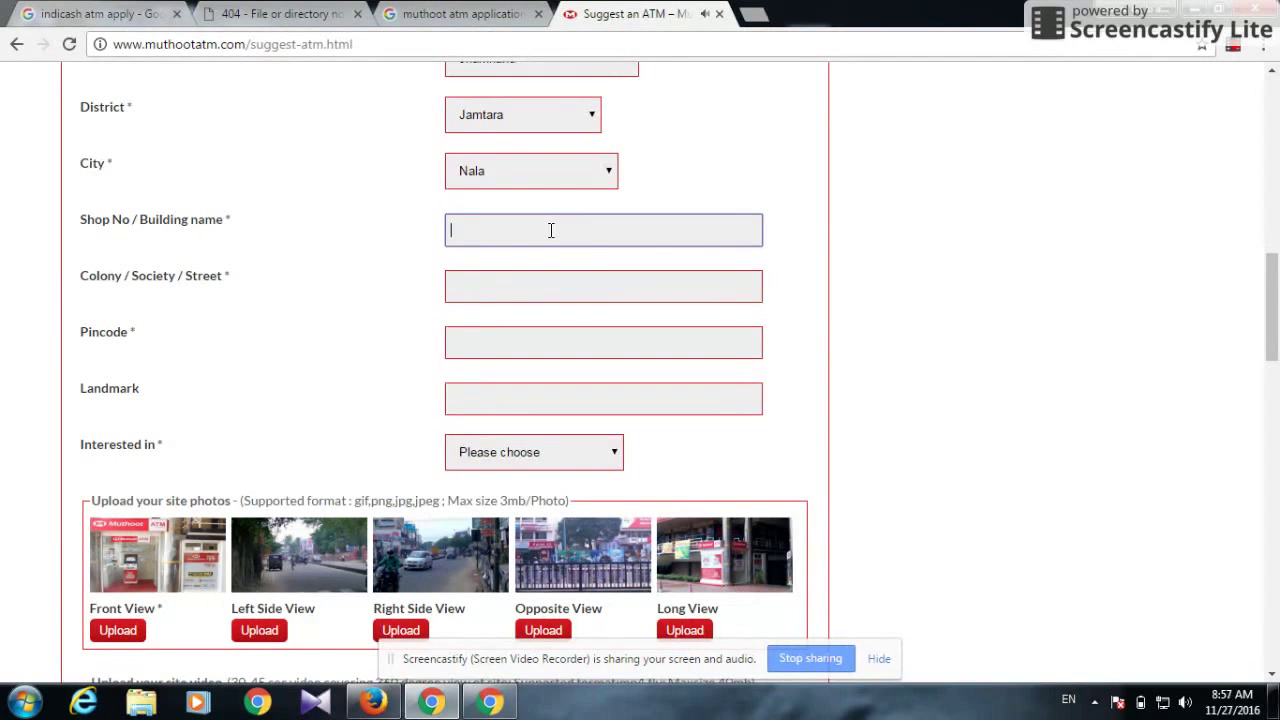
pyautogui.write('sri mati bastralay')
pyautogui.click(554, 291)
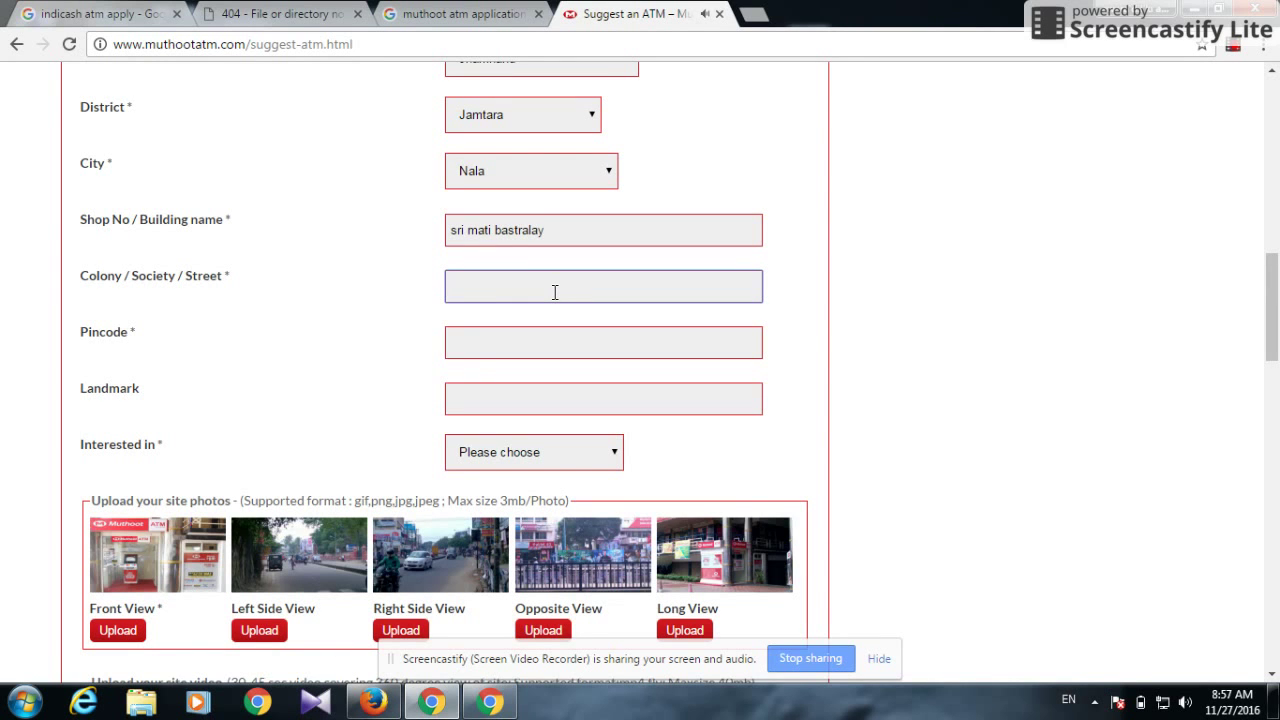
pyautogui.write('bairagadihi')
# Enter the site pincode, leave Landmark empty, and choose Rental under Interested in
pyautogui.press('Tab')
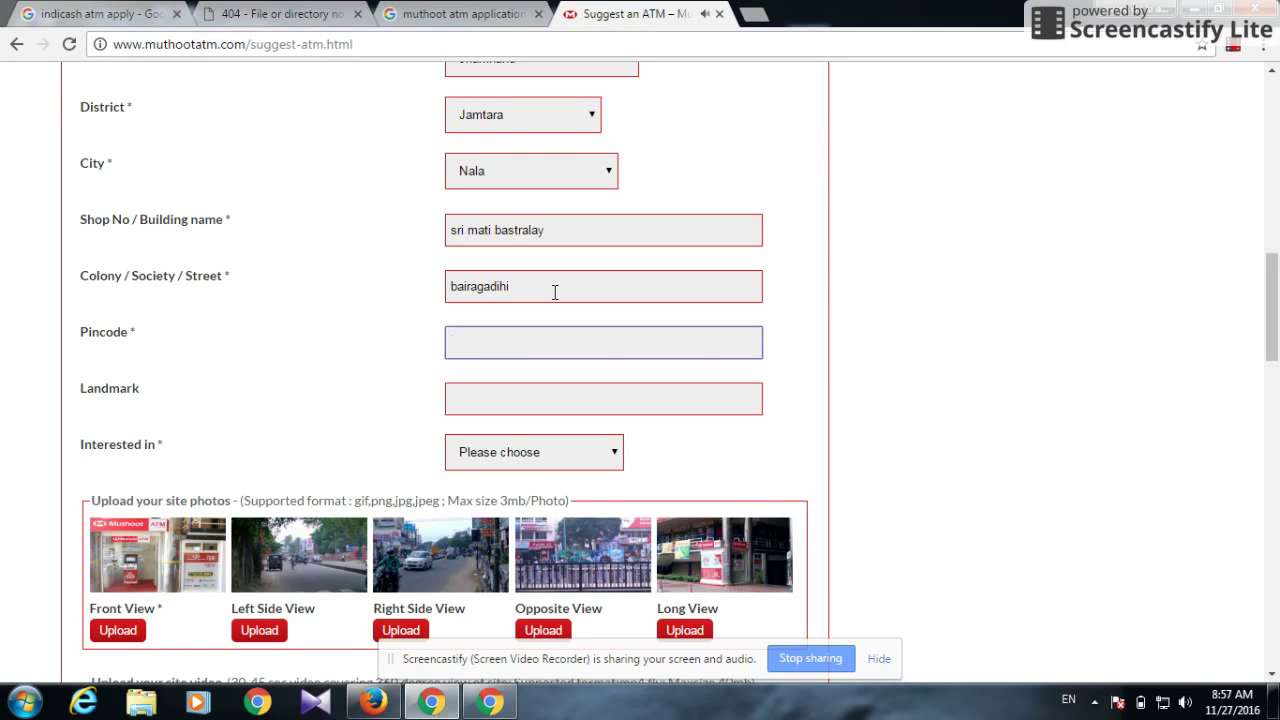
pyautogui.write('815355')
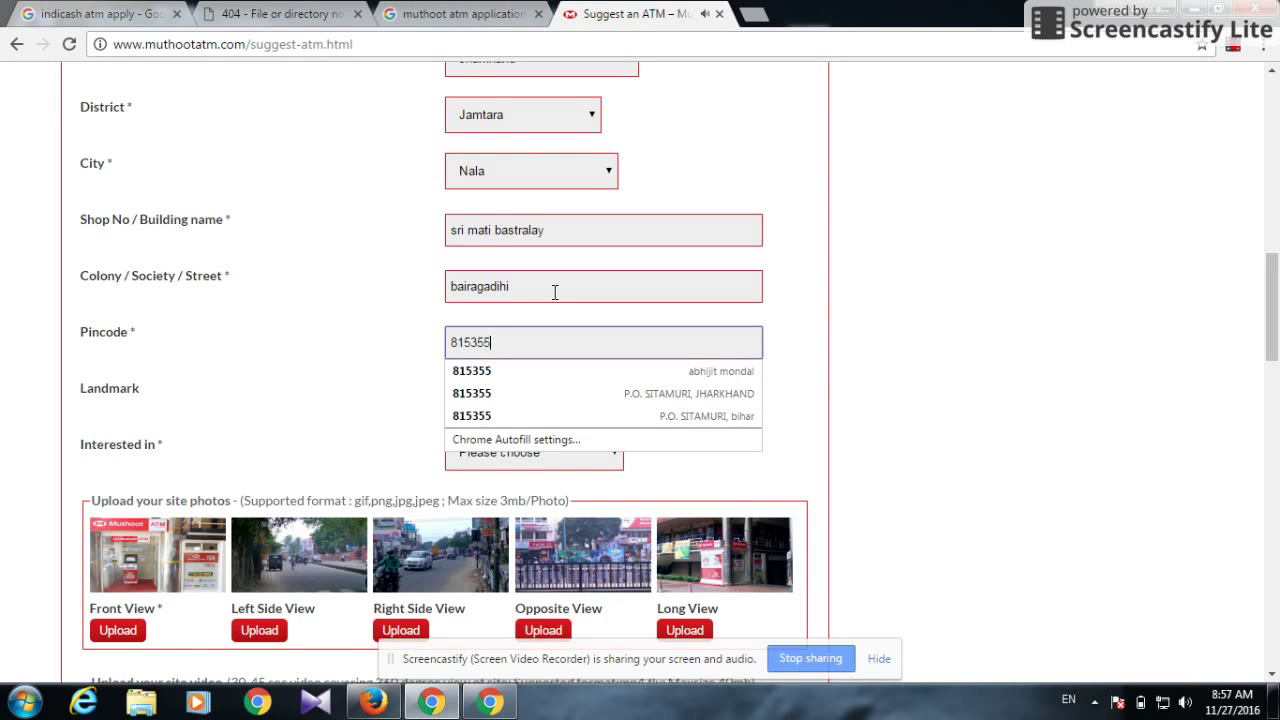
pyautogui.press('Tab')
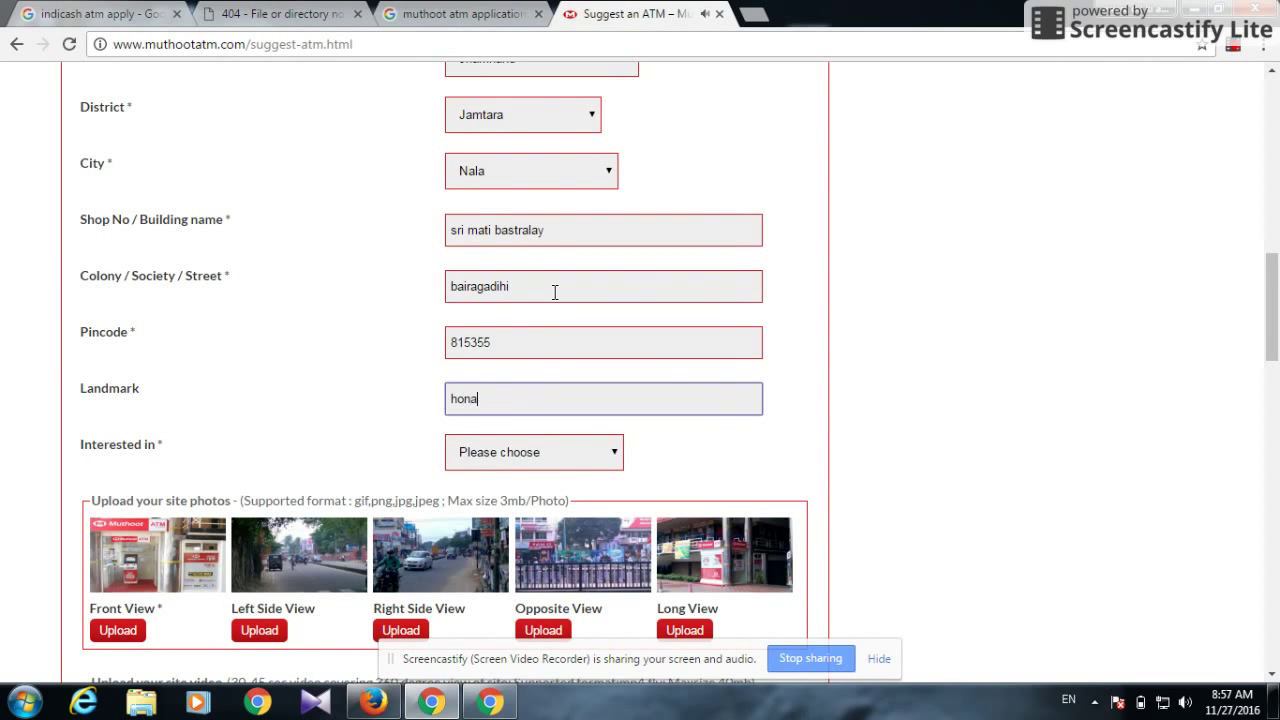
pyautogui.press('BackSpace')
pyautogui.click(563, 449)
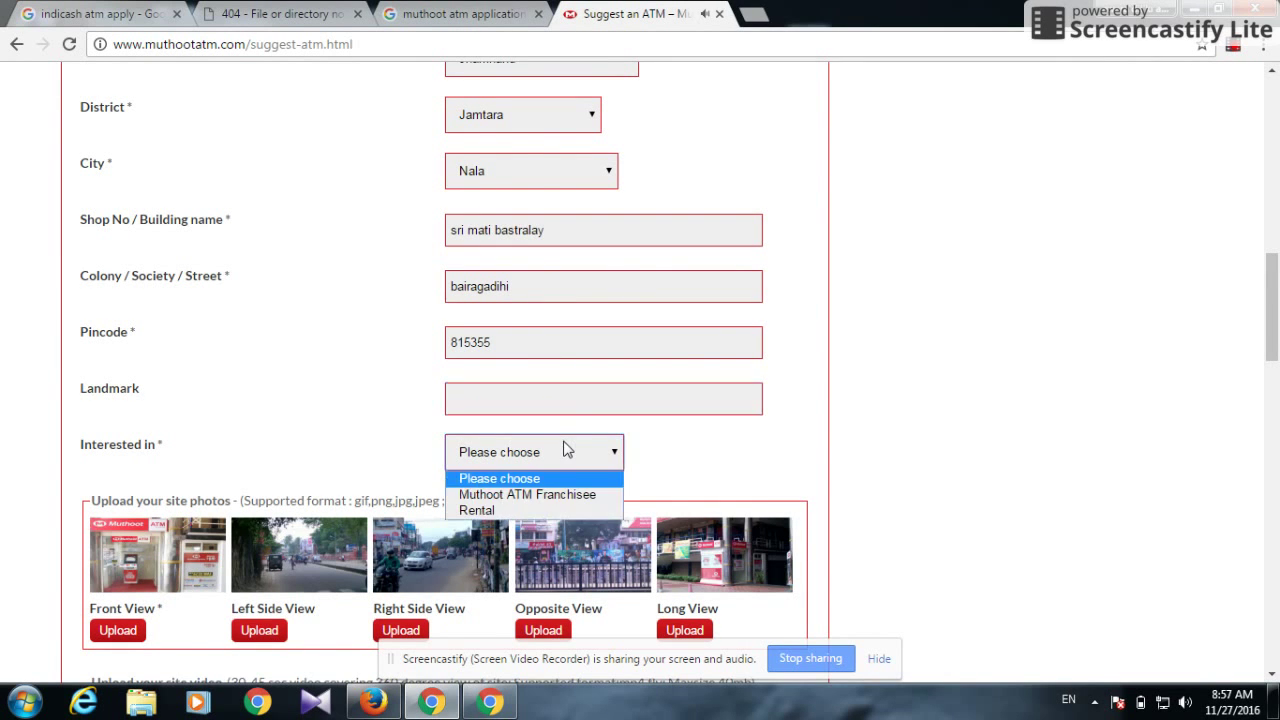
pyautogui.click(557, 509)
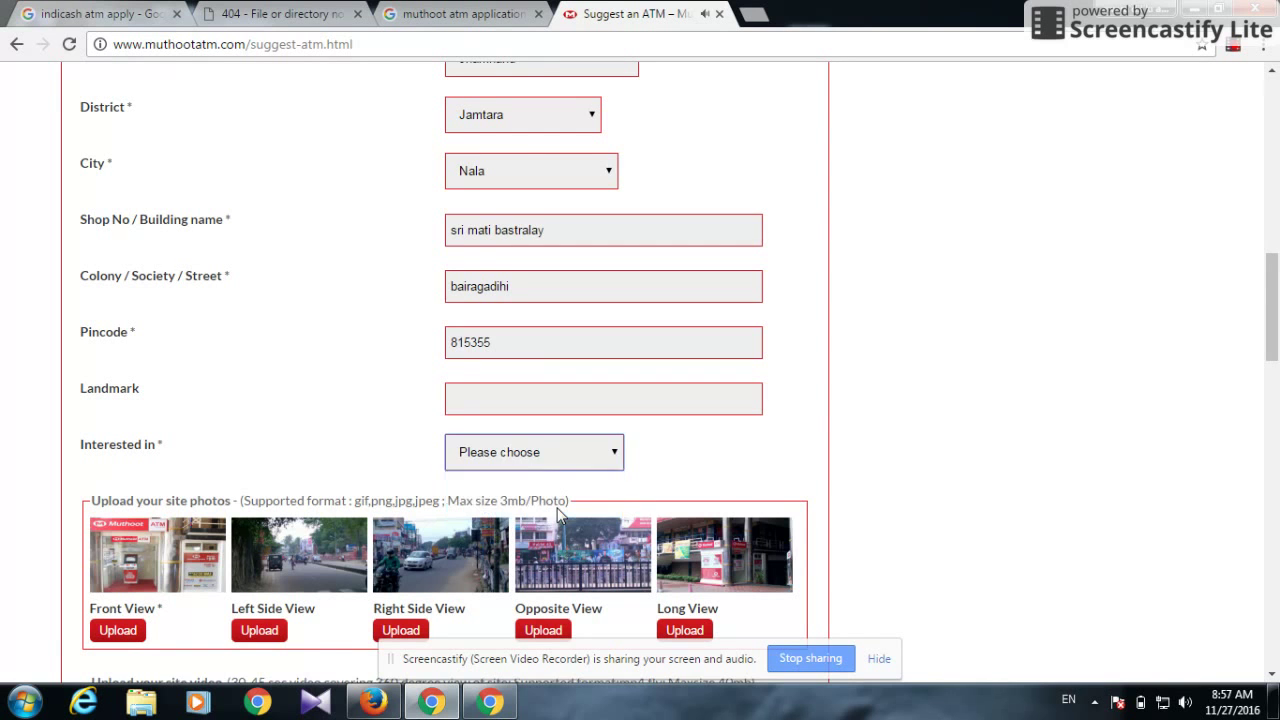
# Attach 20161127_071312 as the Front View photo and 20161127_073501 as the Left Side View photo
pyautogui.click(117, 630)
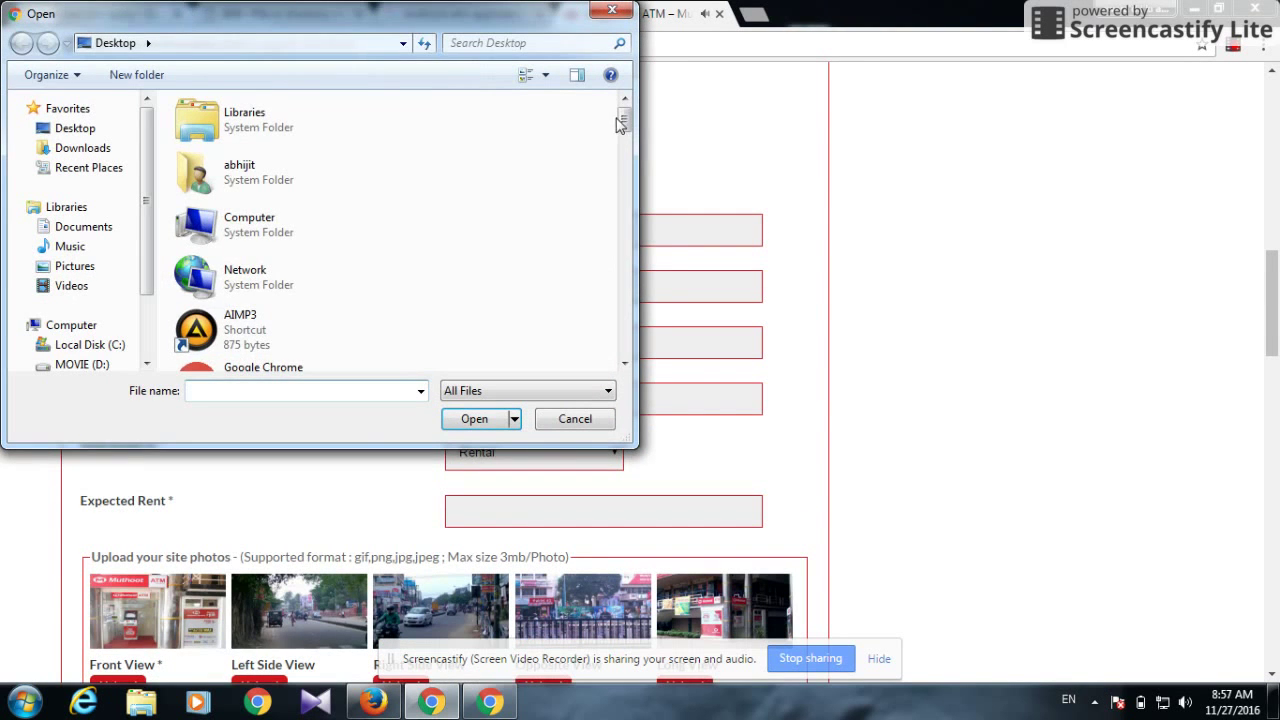
pyautogui.moveTo(623, 120); pyautogui.dragTo(625, 205)
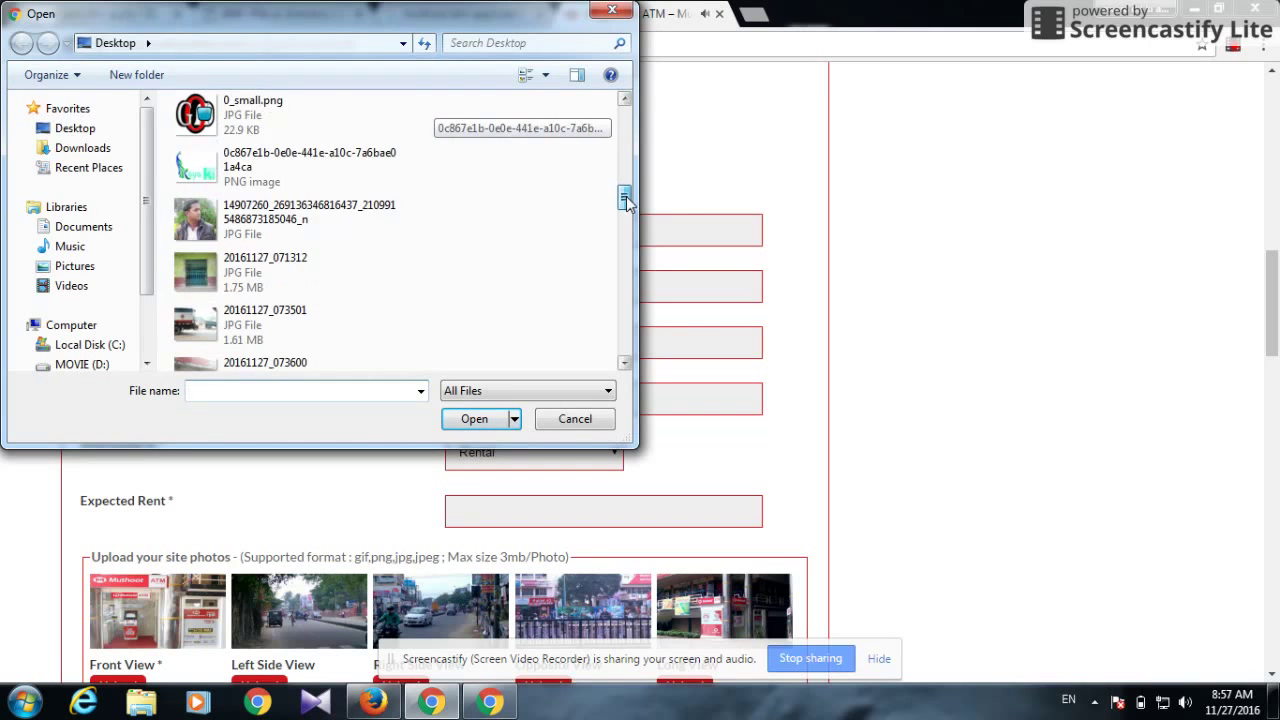
pyautogui.doubleClick(320, 283)
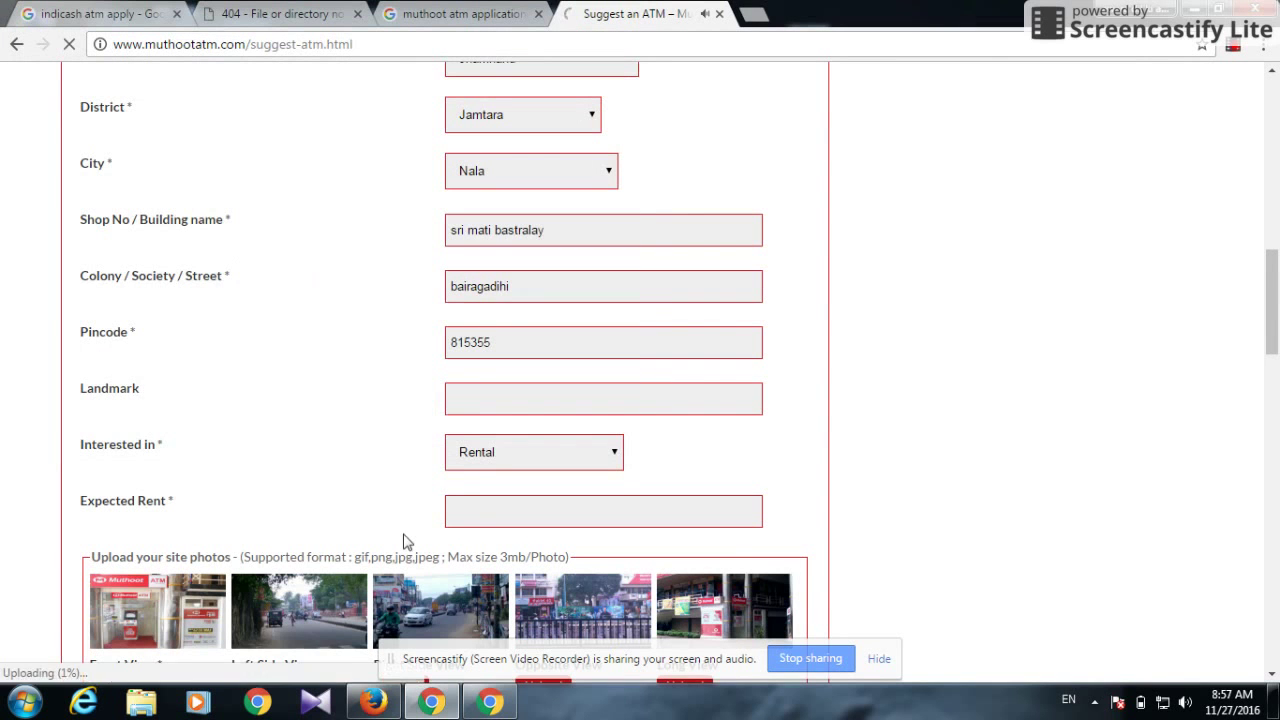
pyautogui.moveTo(1274, 300); pyautogui.dragTo(1276, 355)
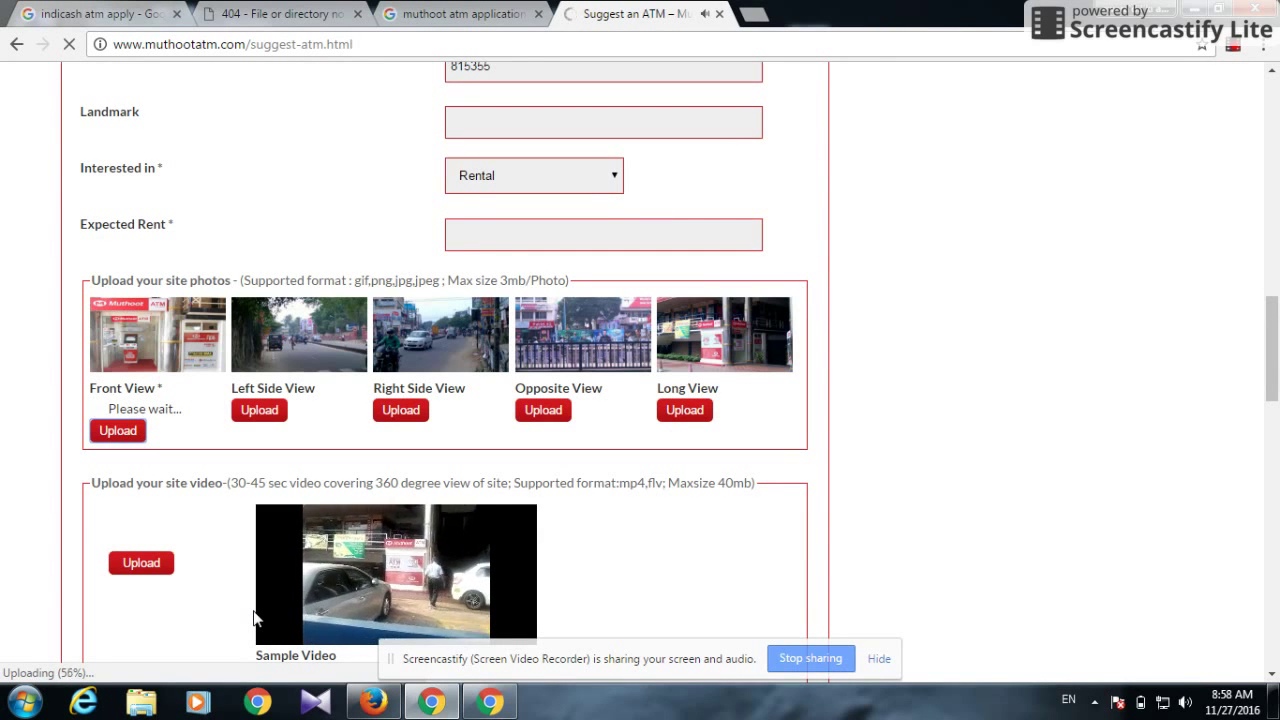
pyautogui.click(271, 631)
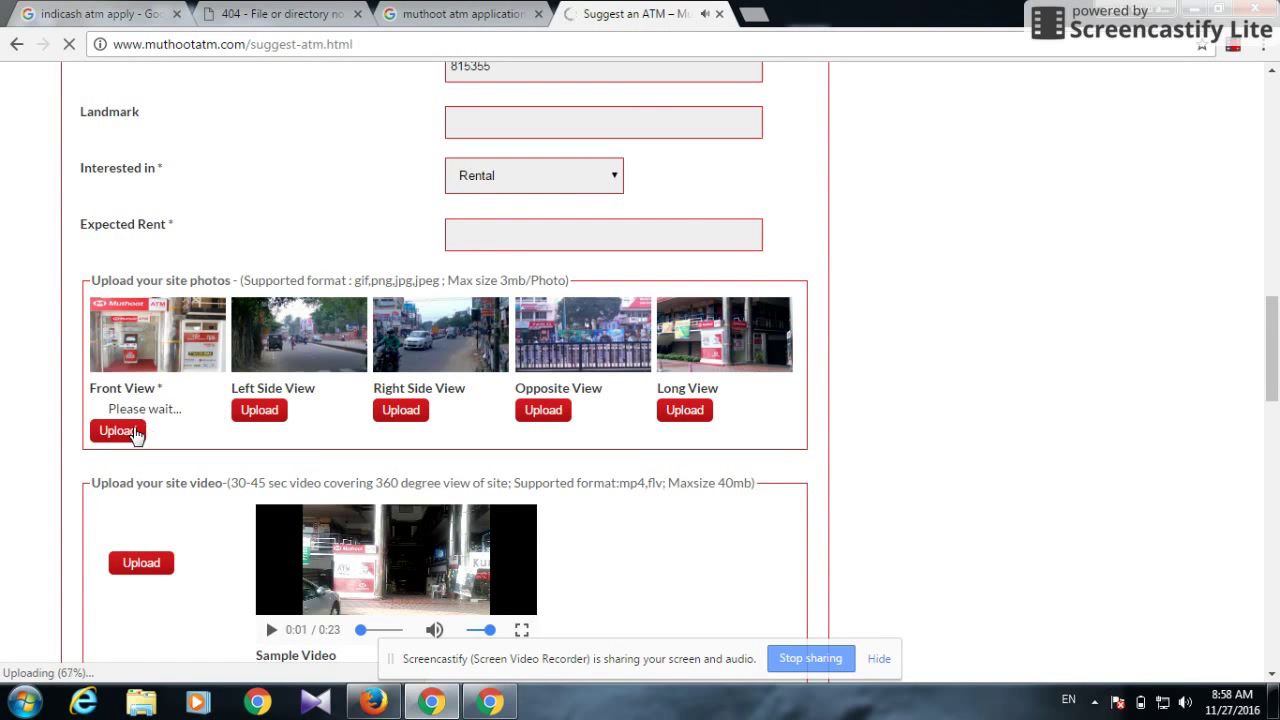
pyautogui.click(280, 411)
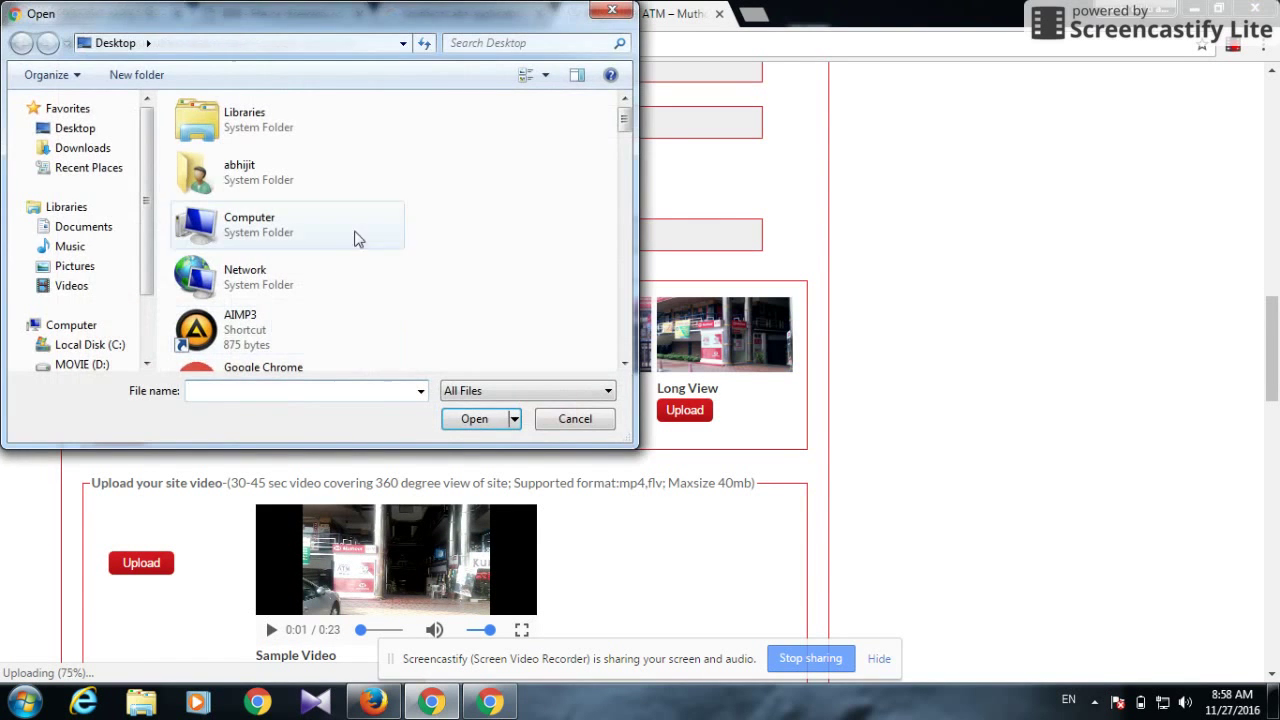
pyautogui.moveTo(623, 120); pyautogui.dragTo(621, 212)
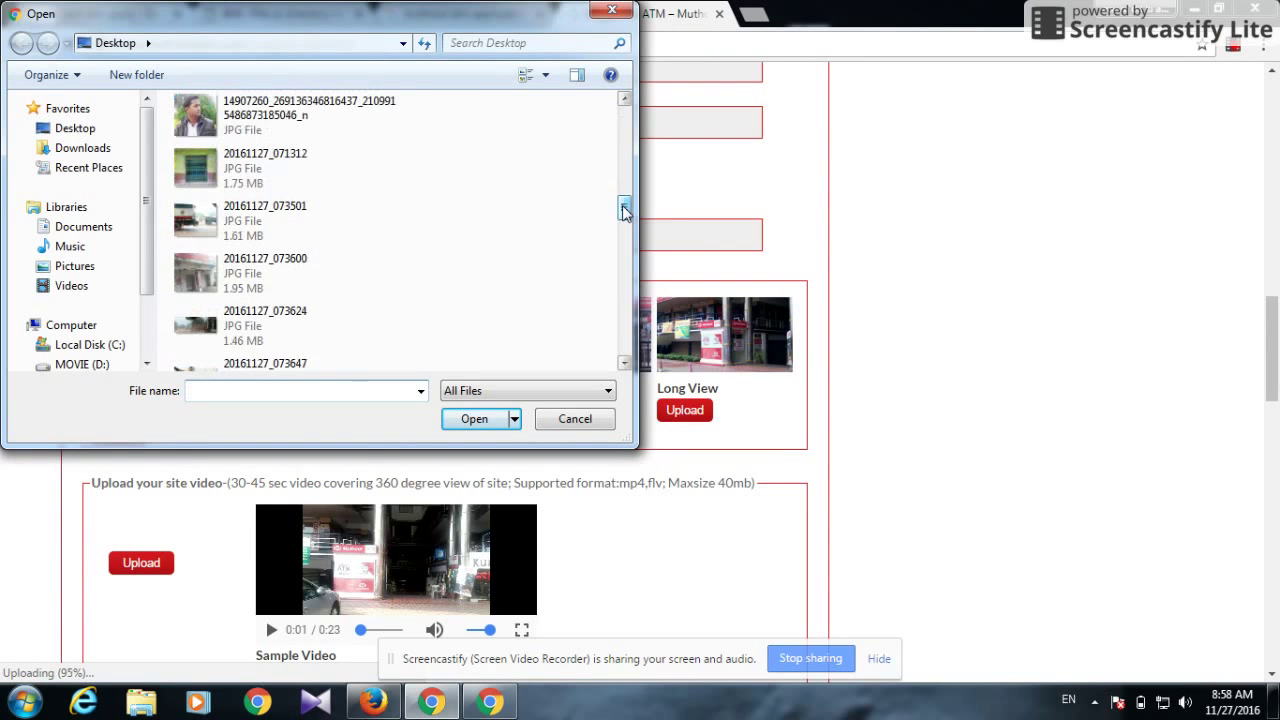
pyautogui.doubleClick(258, 228)
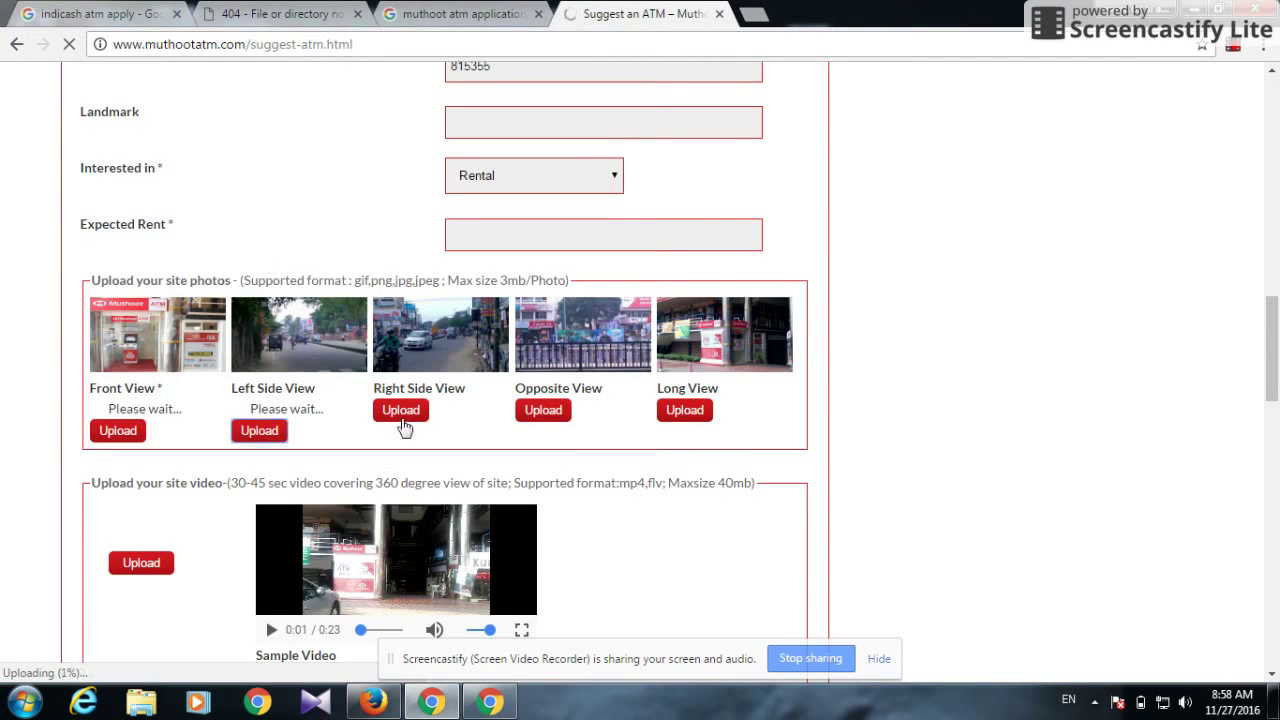
# Attach 20161127_073624, 20161127_073647 and 20161127_073600 as Right Side, Opposite and Long View photos
pyautogui.click(403, 411)
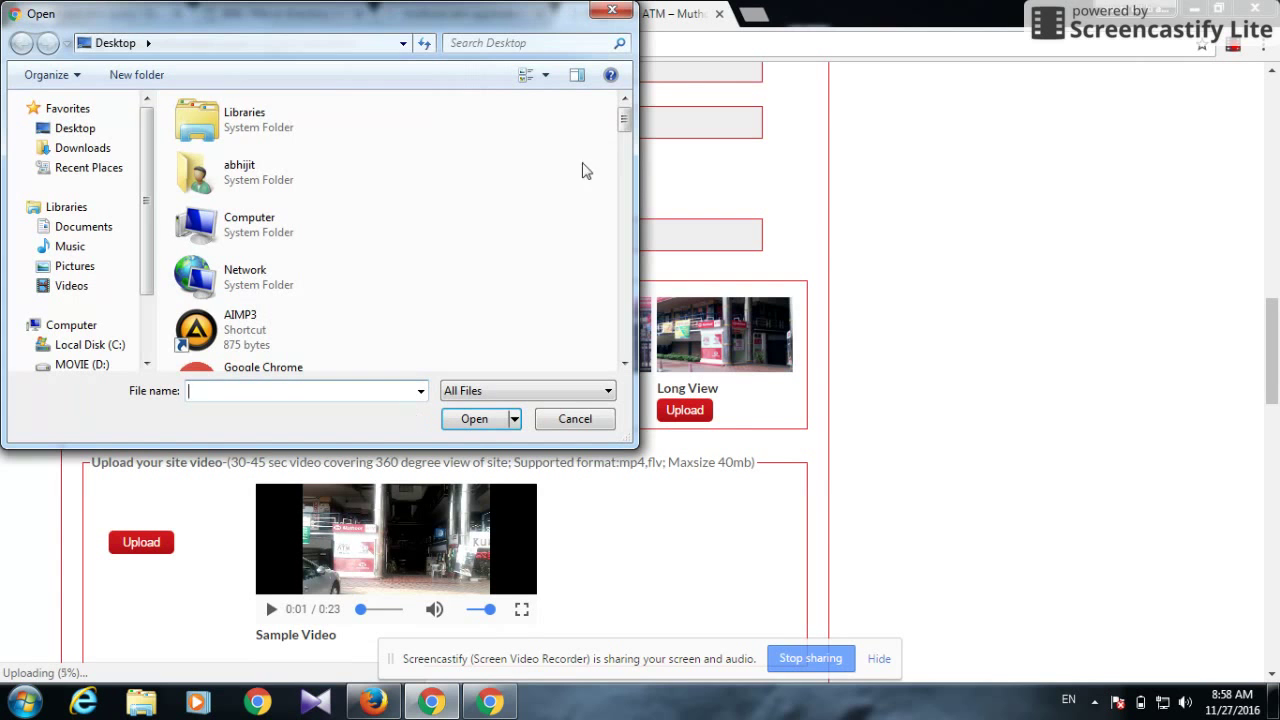
pyautogui.moveTo(620, 116); pyautogui.dragTo(625, 209)
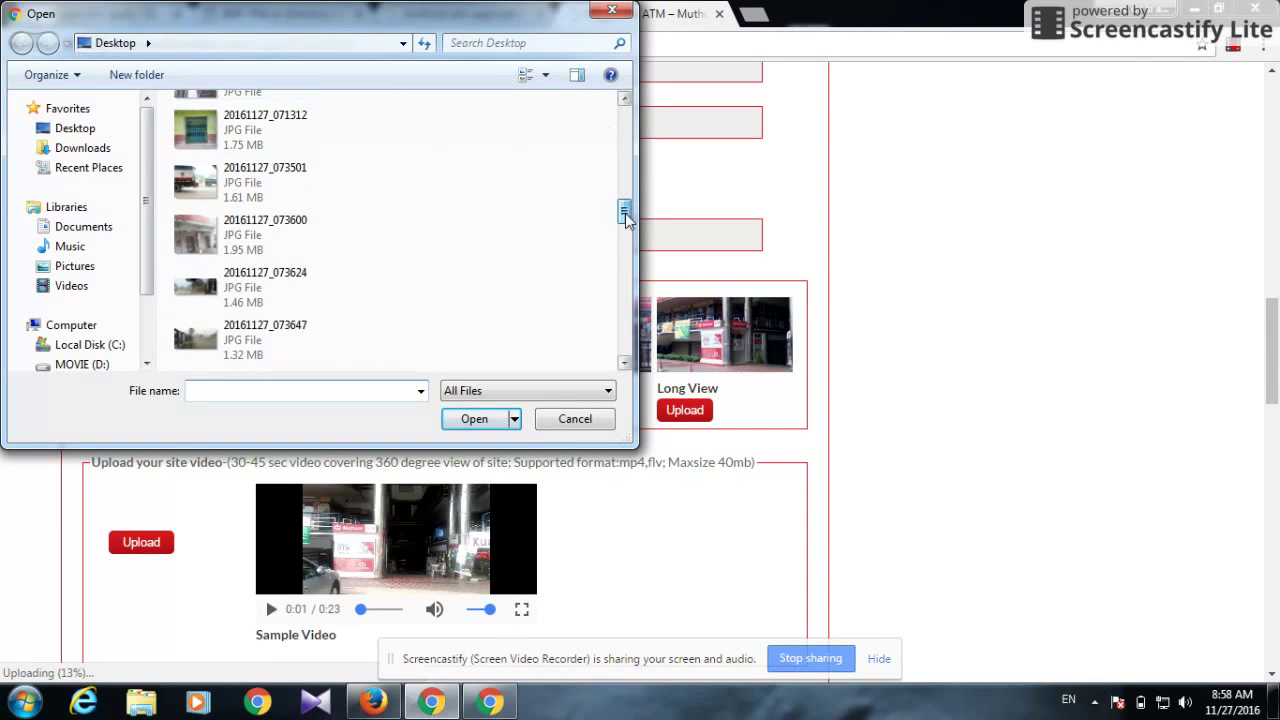
pyautogui.doubleClick(323, 300)
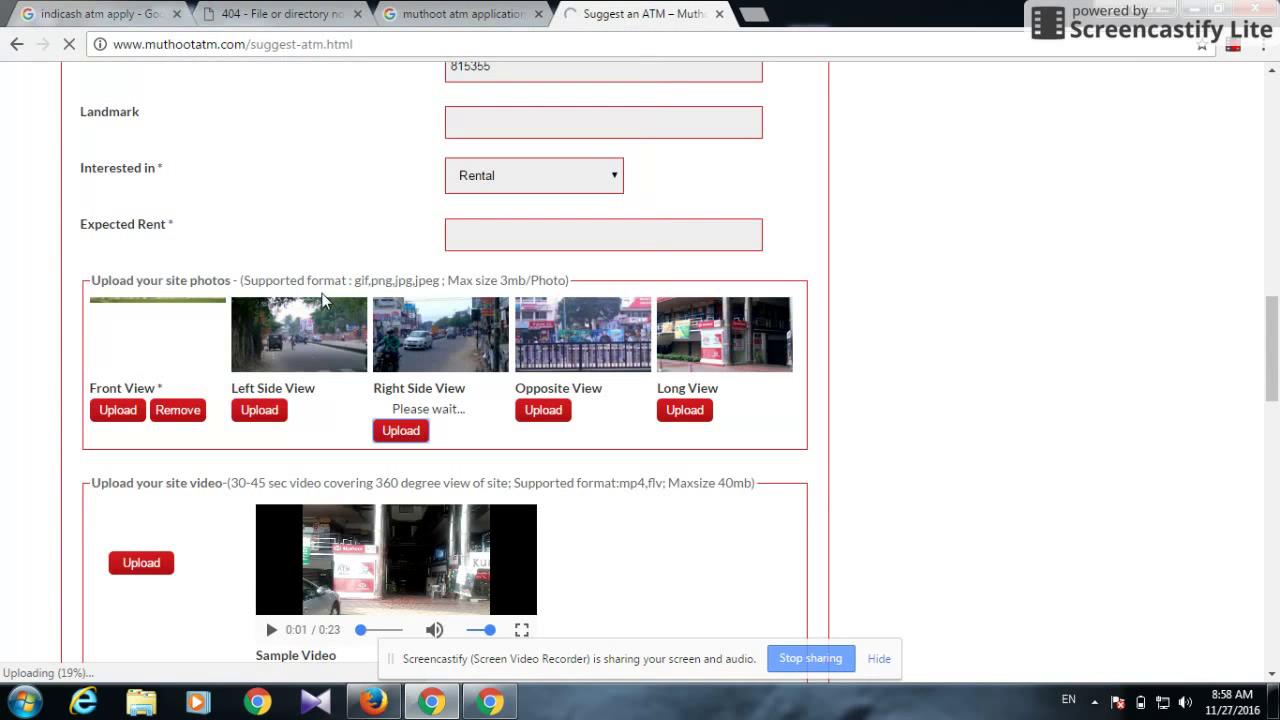
pyautogui.click(541, 410)
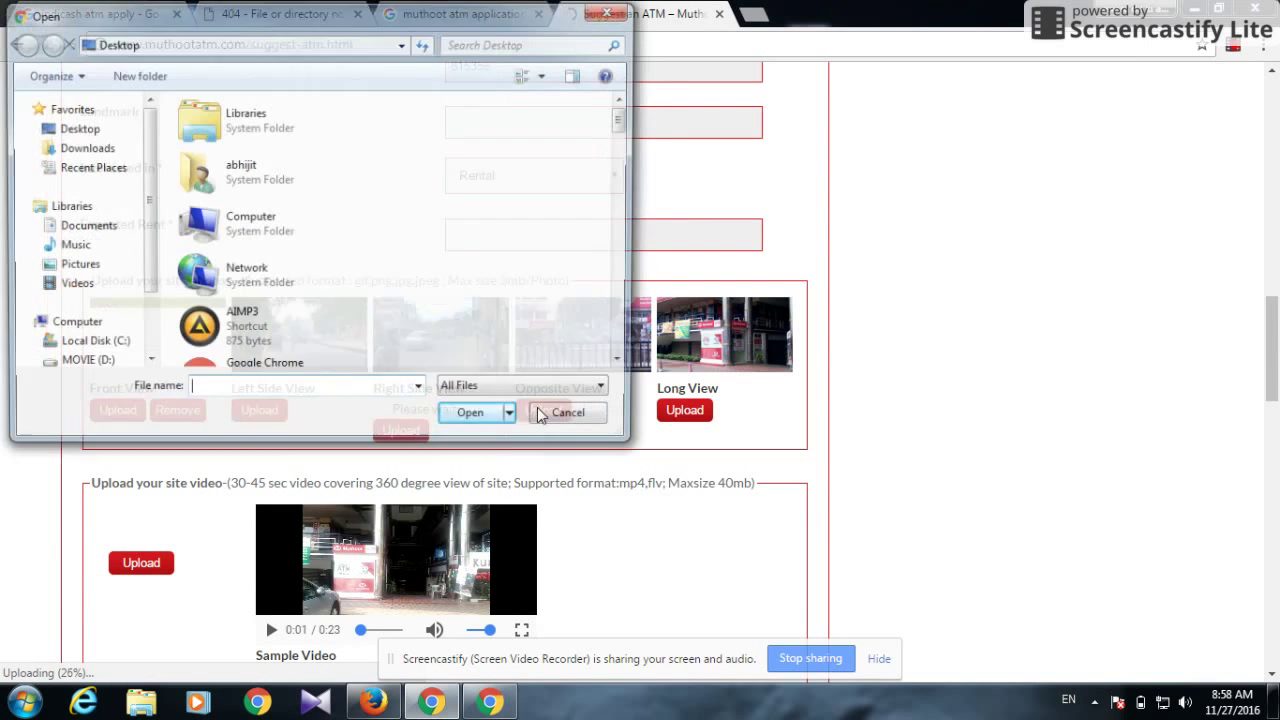
pyautogui.moveTo(623, 120); pyautogui.dragTo(628, 221)
pyautogui.doubleClick(367, 257)
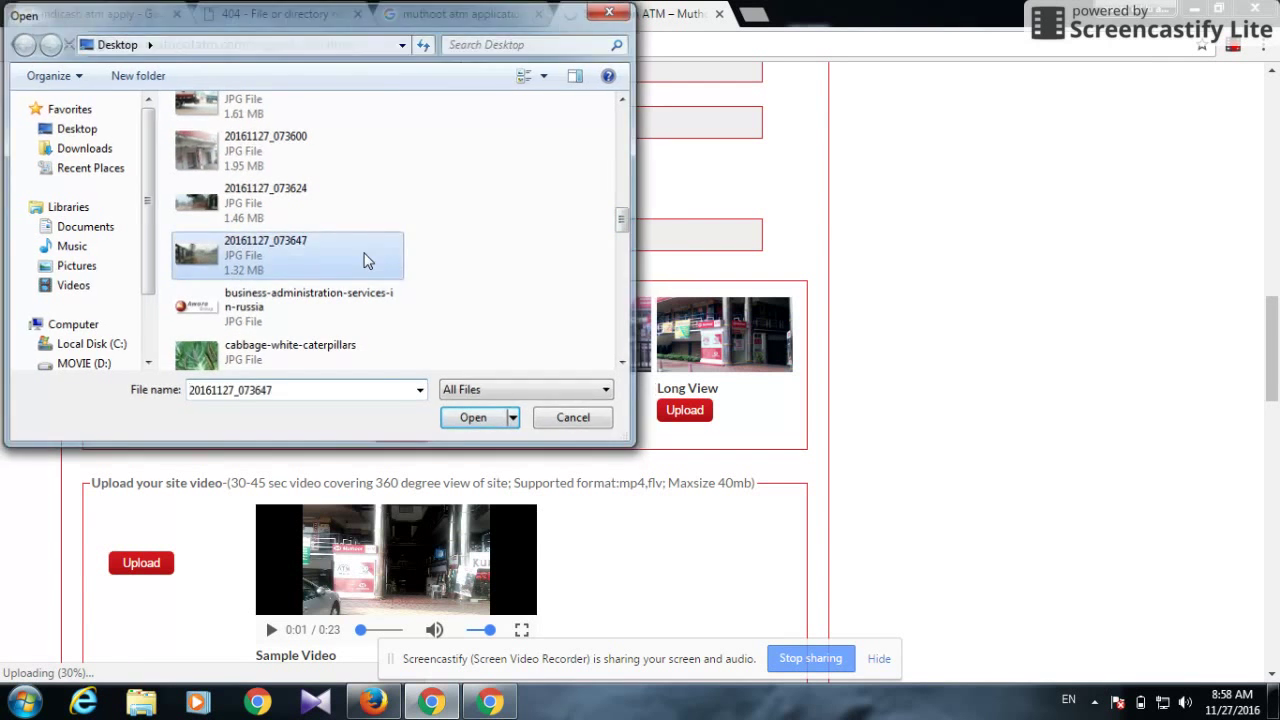
pyautogui.click(680, 414)
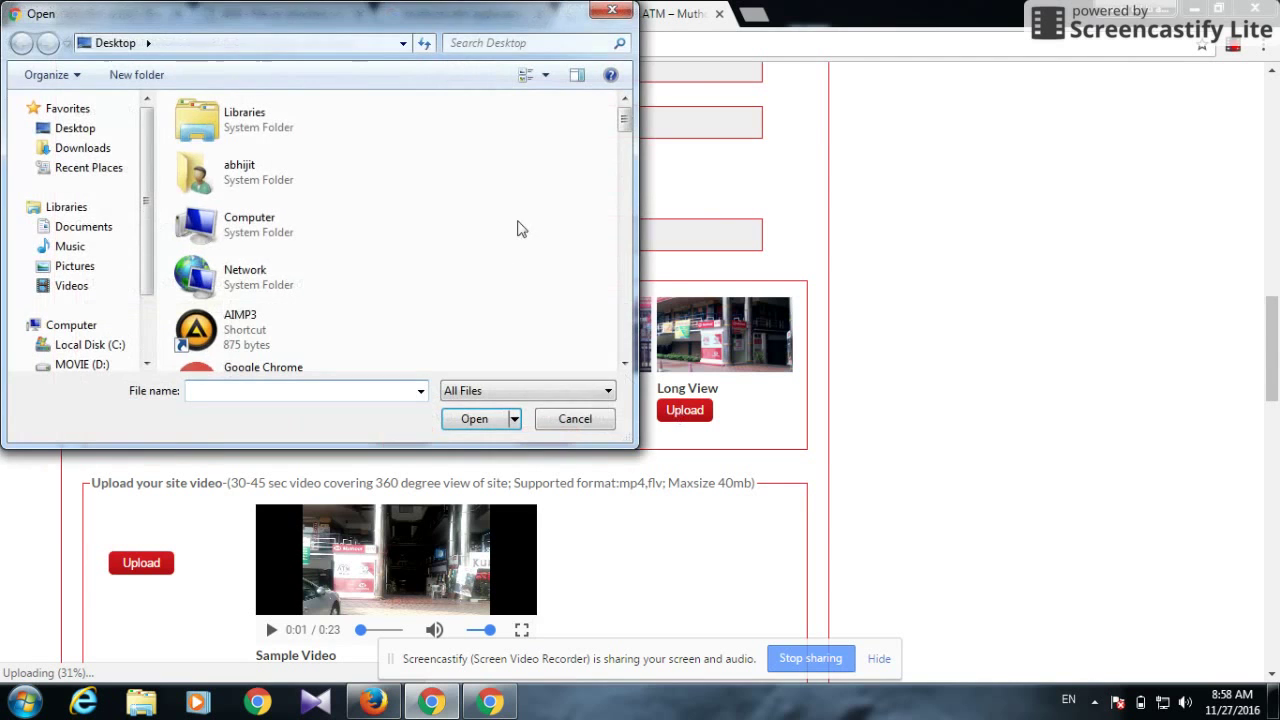
pyautogui.moveTo(625, 120); pyautogui.dragTo(625, 218)
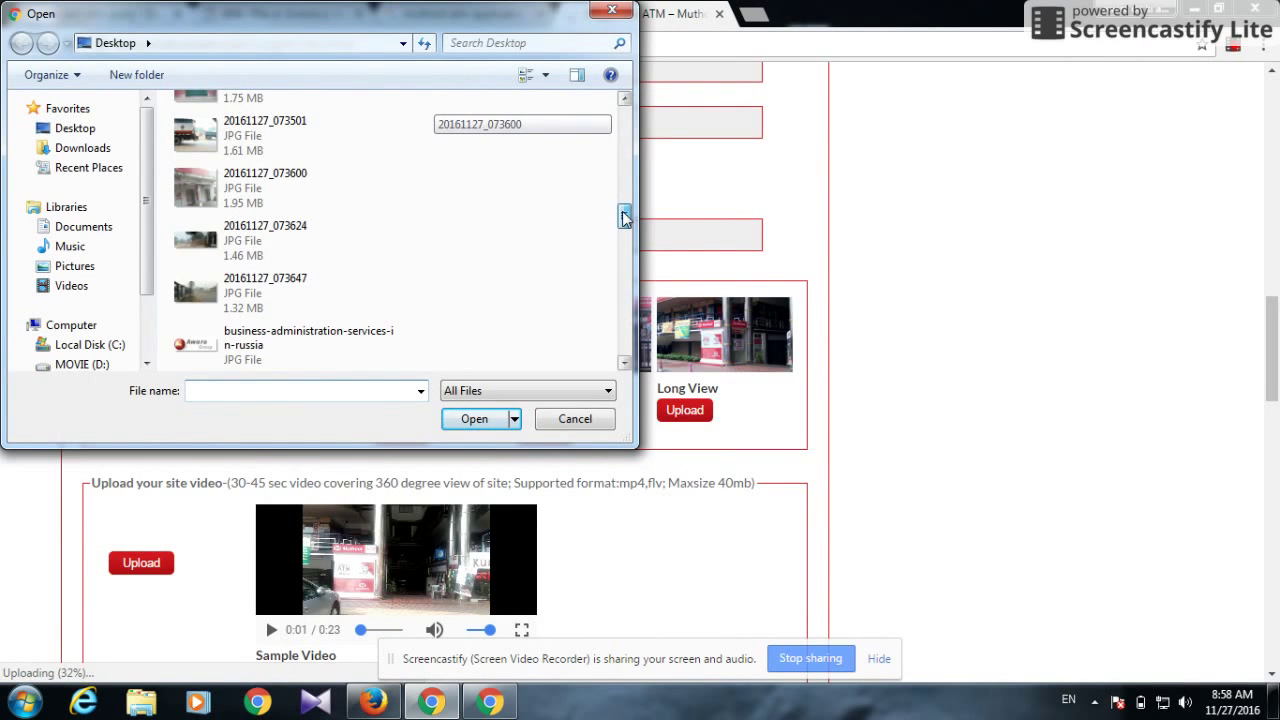
pyautogui.click(265, 200)
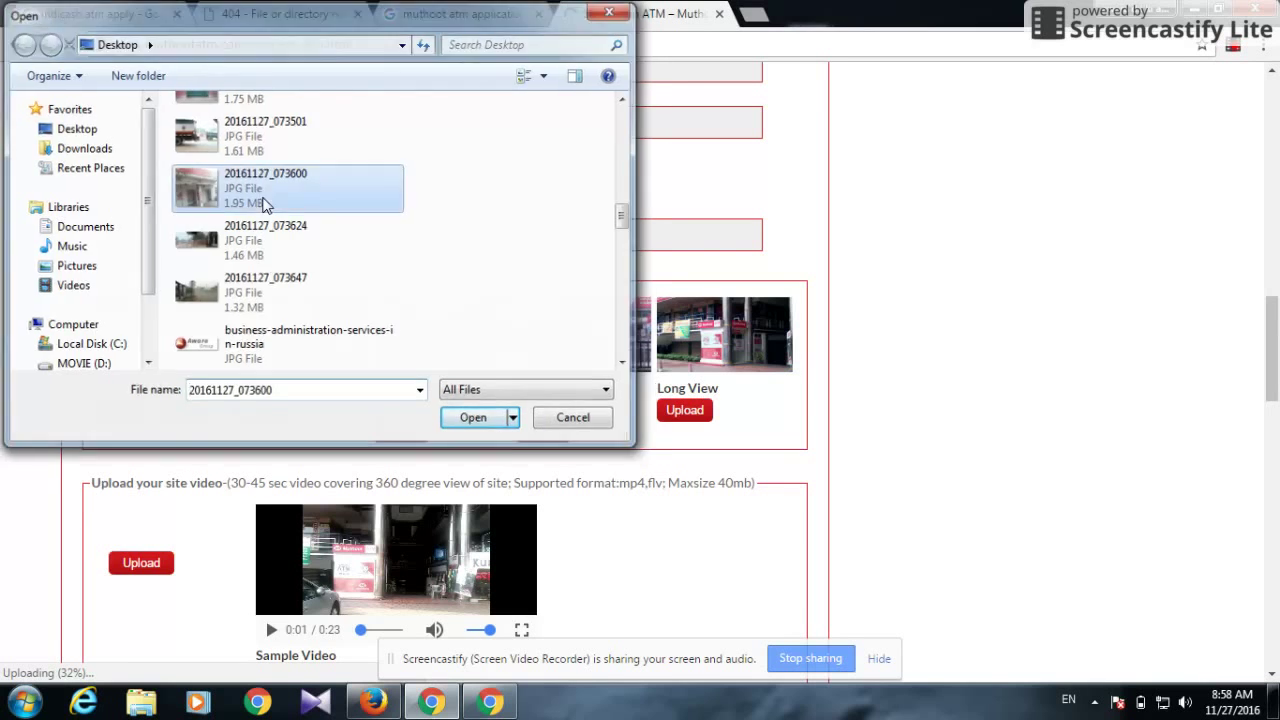
pyautogui.doubleClick(265, 203)
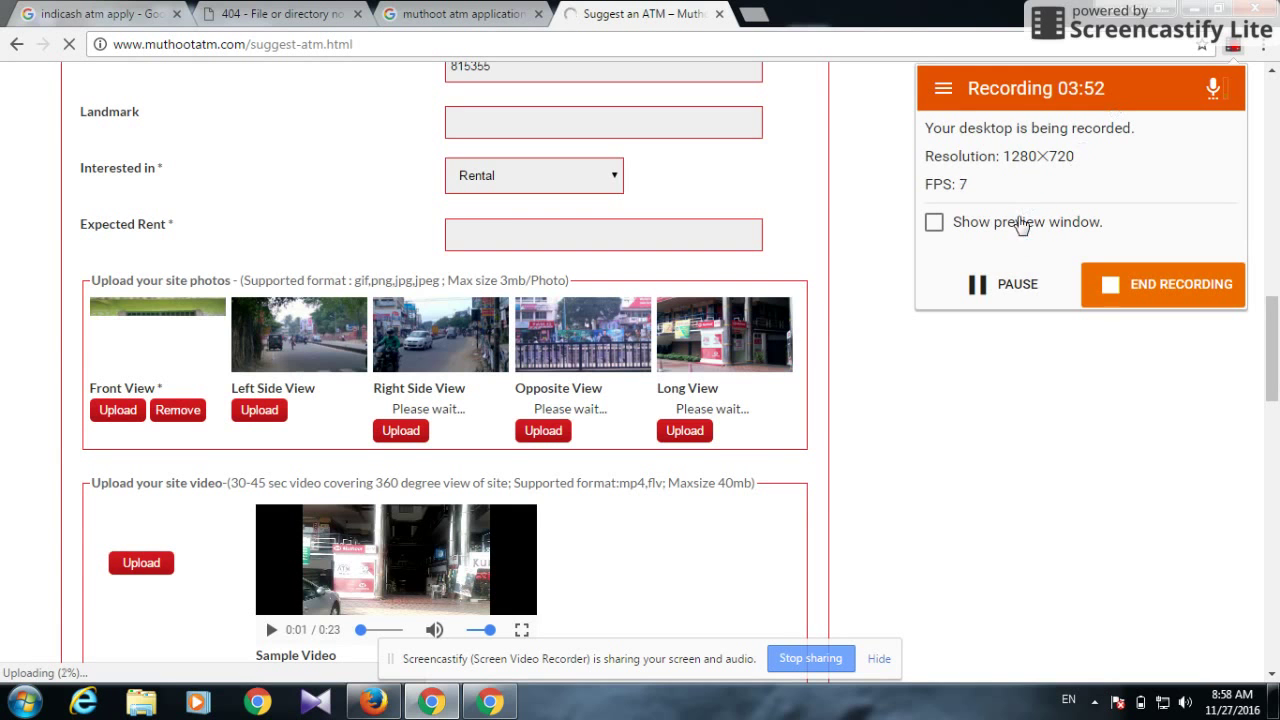
pyautogui.click(1008, 284)
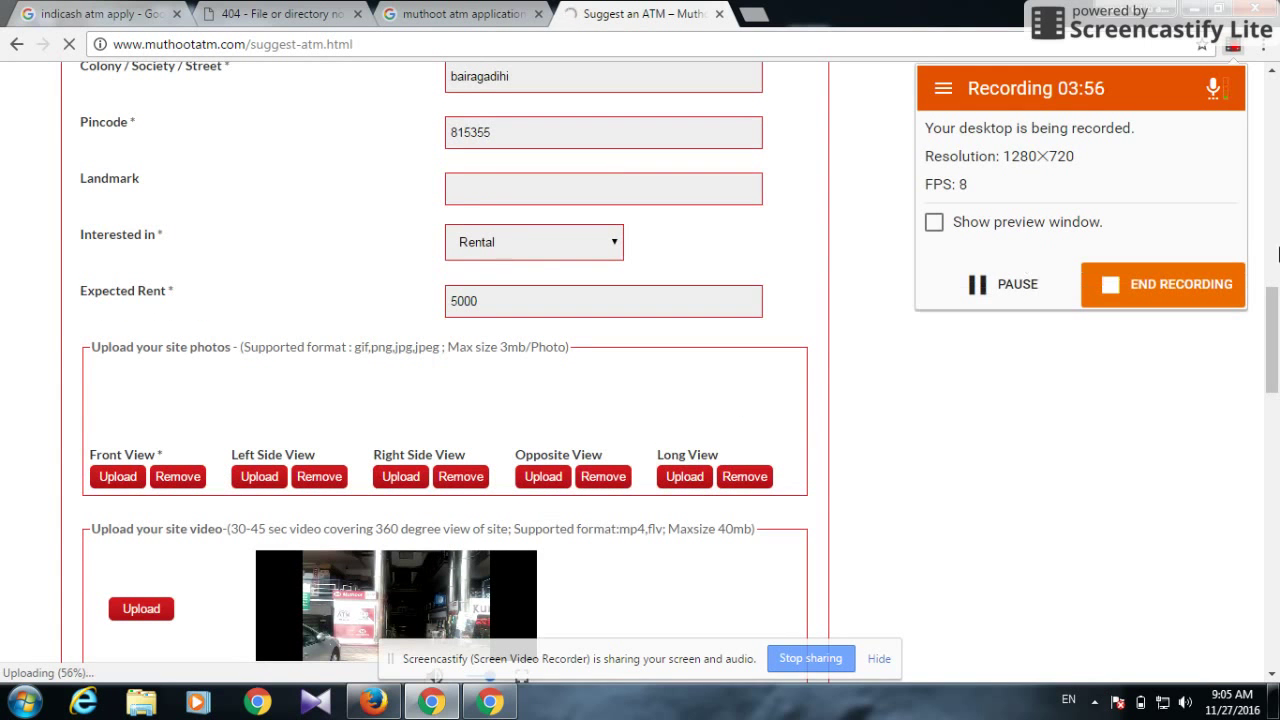
# Paste the site coordinates 23.929072751547537,87.02448606491089, removing the Longitude label and extra space
pyautogui.moveTo(1278, 302); pyautogui.dragTo(1276, 390)
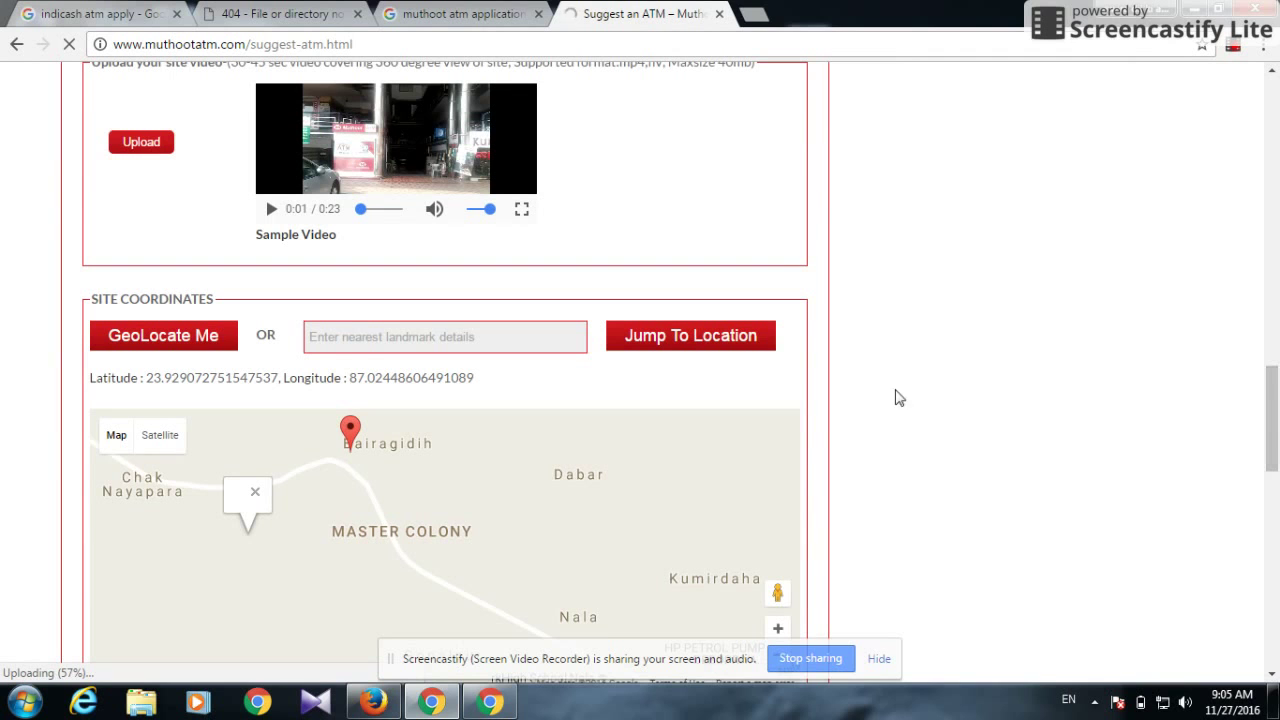
pyautogui.moveTo(484, 382); pyautogui.dragTo(145, 380)
pyautogui.hotkey('ctrl', 'c')
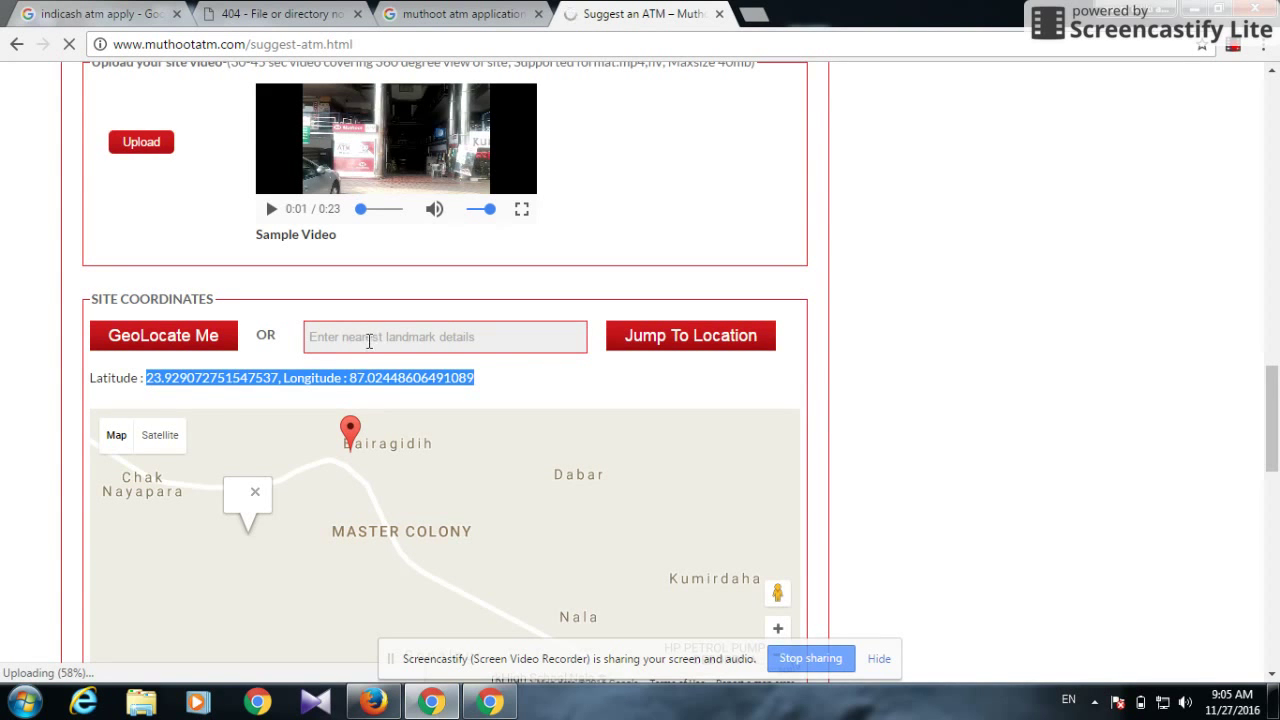
pyautogui.click(369, 341)
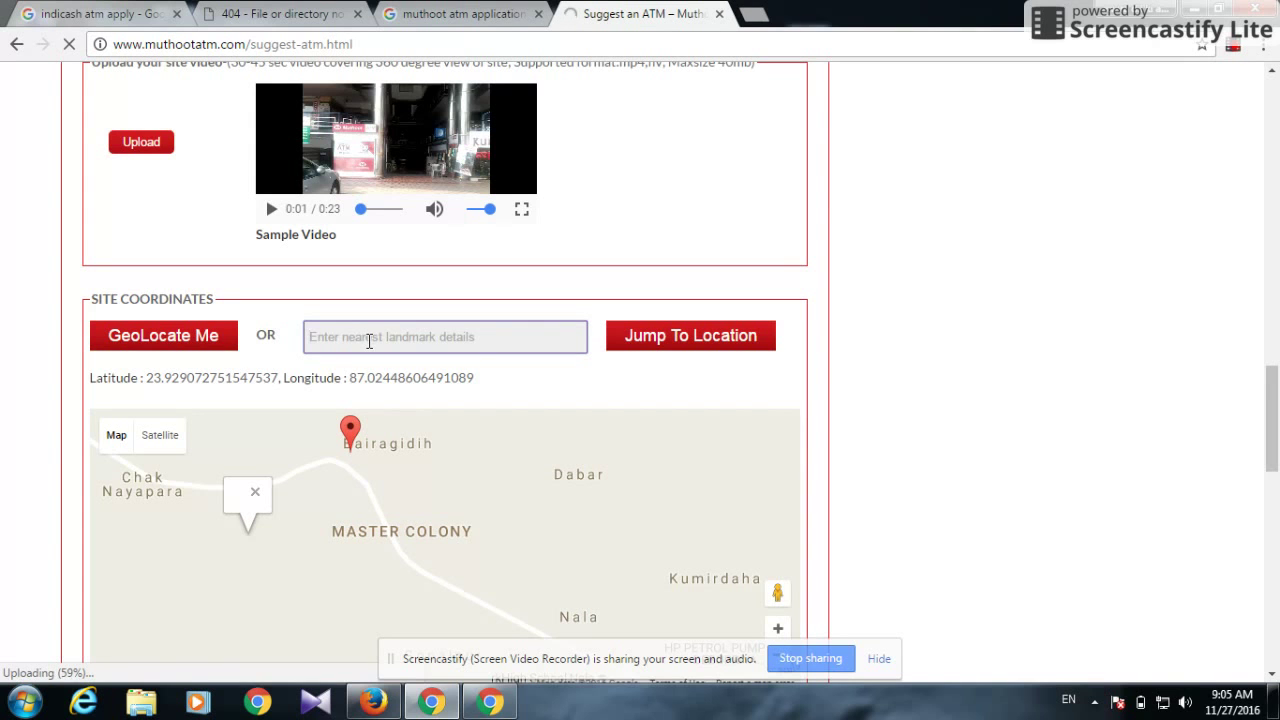
pyautogui.hotkey('ctrl', 'v')
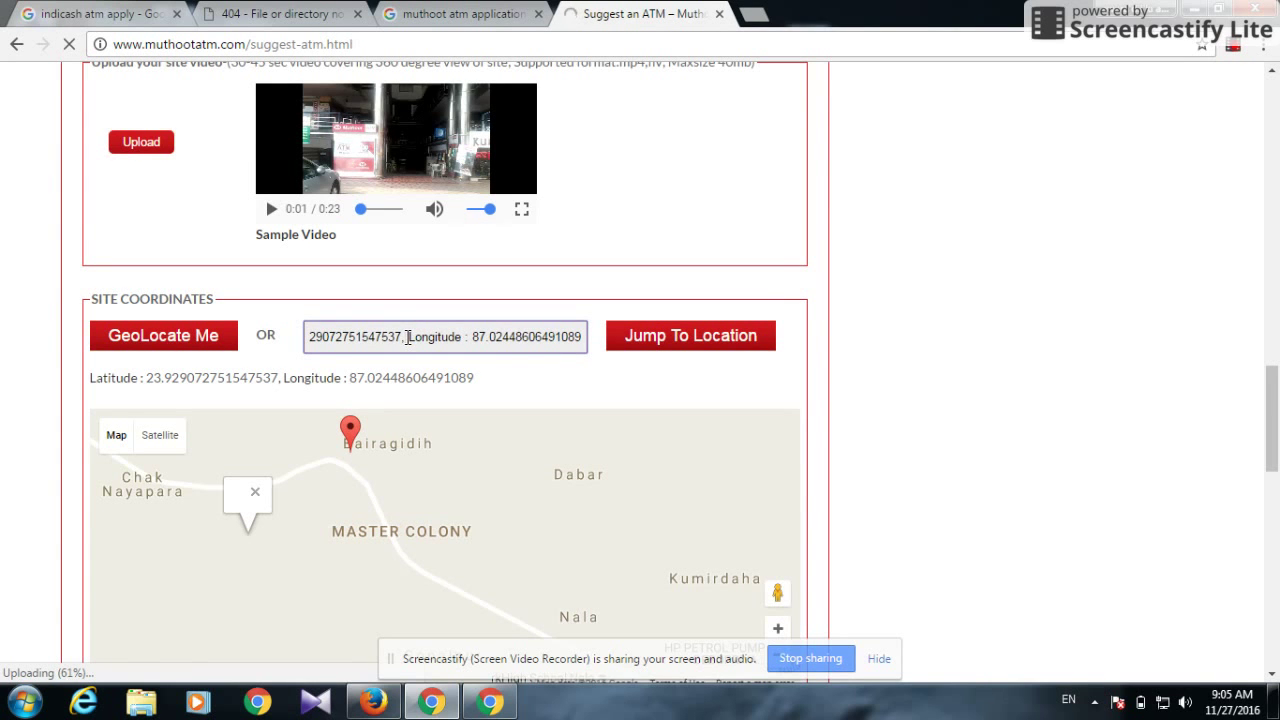
pyautogui.click(407, 337)
pyautogui.press('Delete')
pyautogui.press('Delete')
pyautogui.press('Delete')
pyautogui.press('Delete')
pyautogui.press('Delete')
pyautogui.press('Delete')
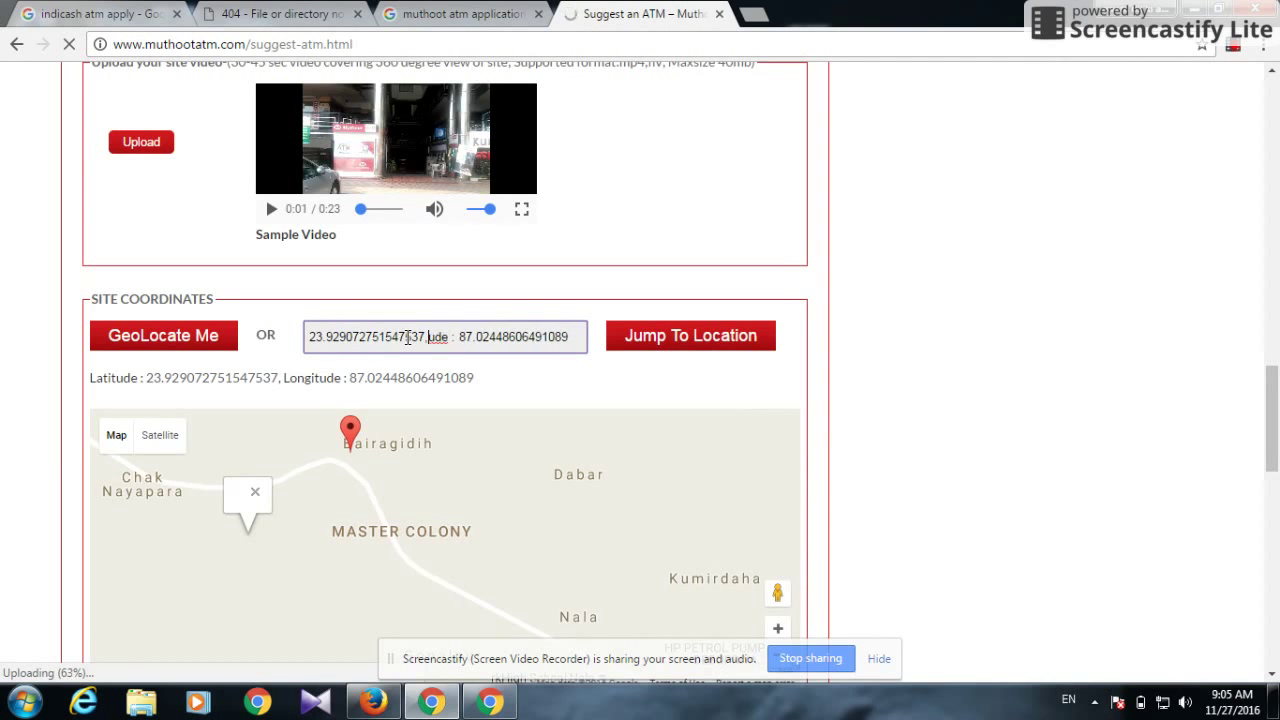
pyautogui.press('Delete')
pyautogui.press('Delete')
pyautogui.press('Delete')
pyautogui.press('Delete')
pyautogui.press('Delete')
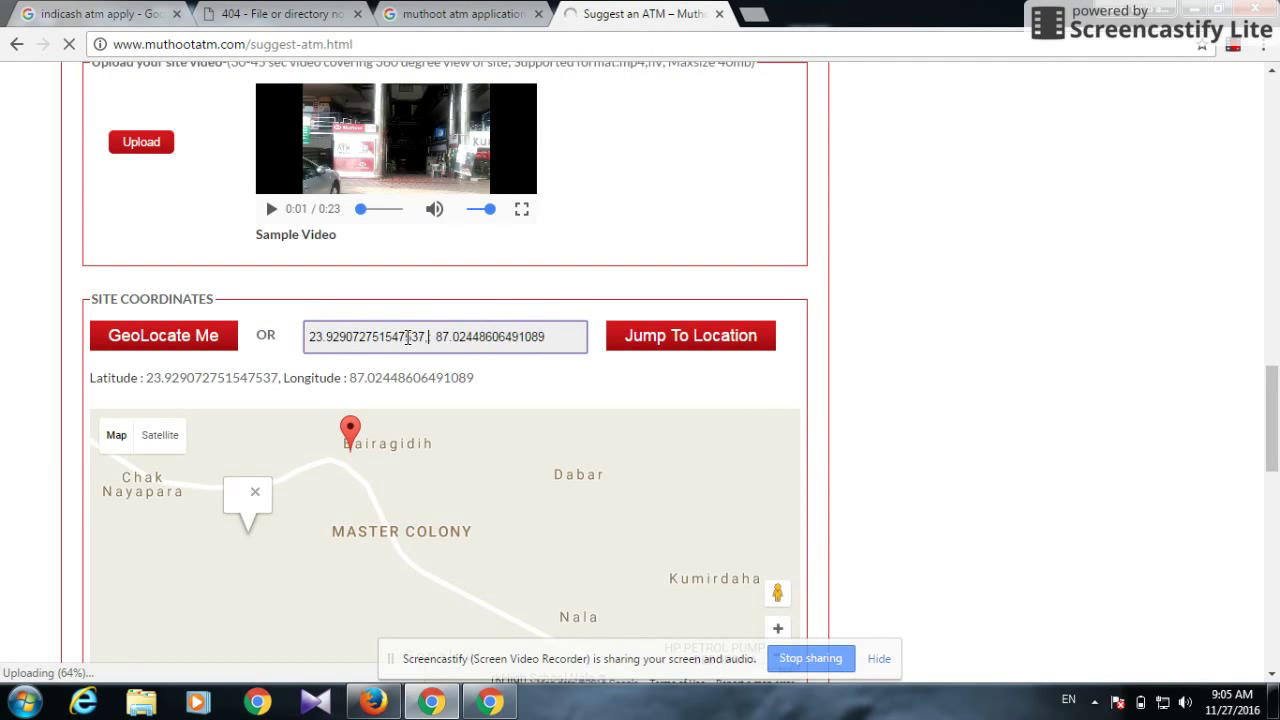
pyautogui.press('Delete')
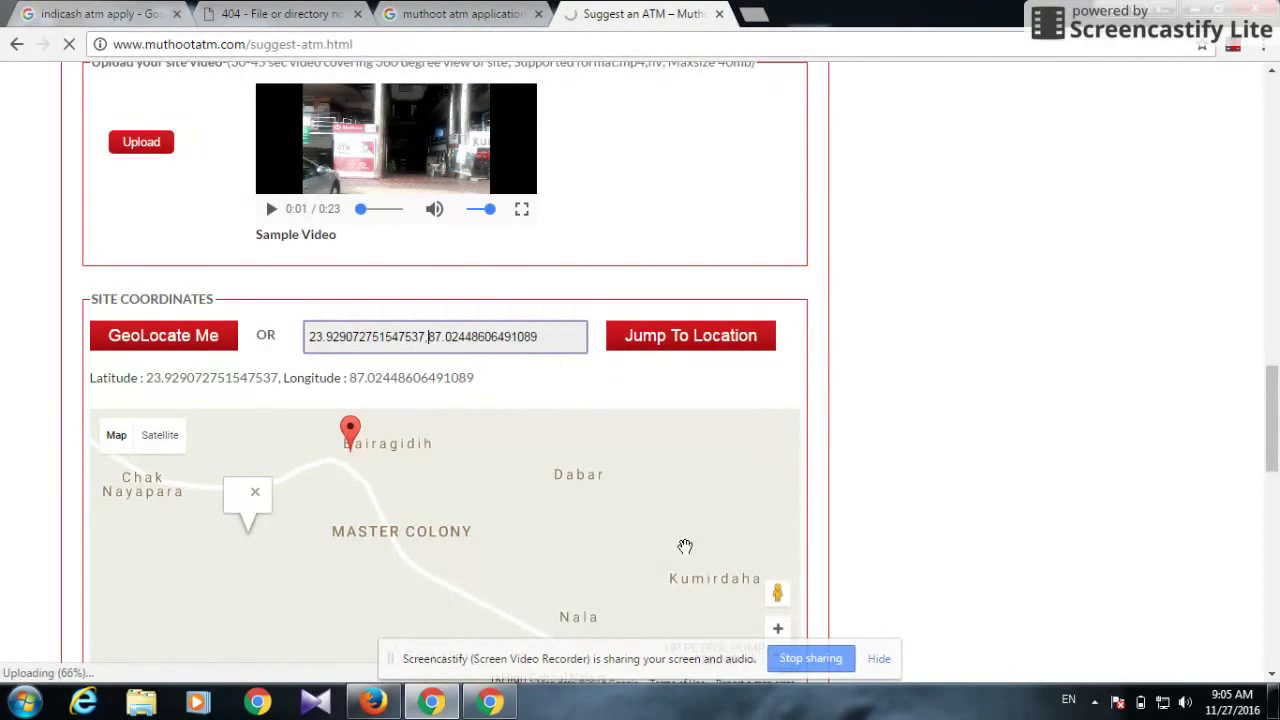
pyautogui.moveTo(1268, 418); pyautogui.dragTo(1276, 490)
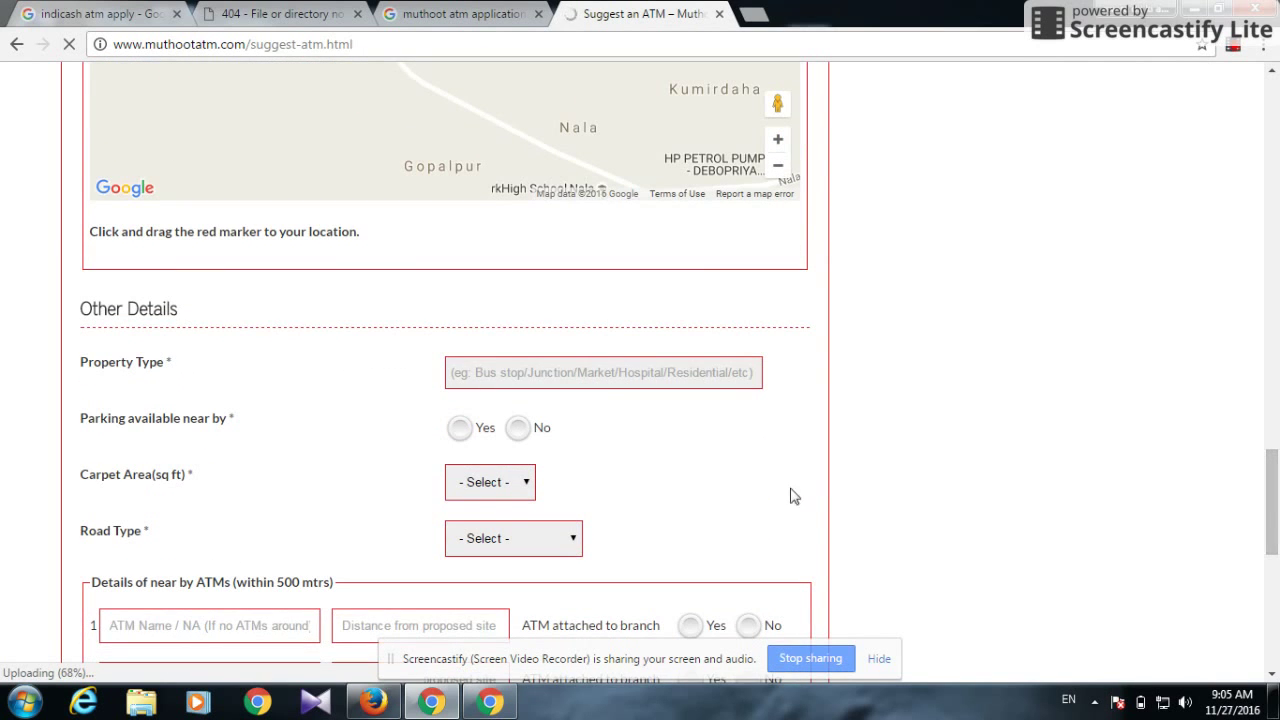
# Set Property Type 'etc', parking Yes, carpet area 70-100 sq ft and road type State Highway
pyautogui.click(628, 377)
pyautogui.write('etc')
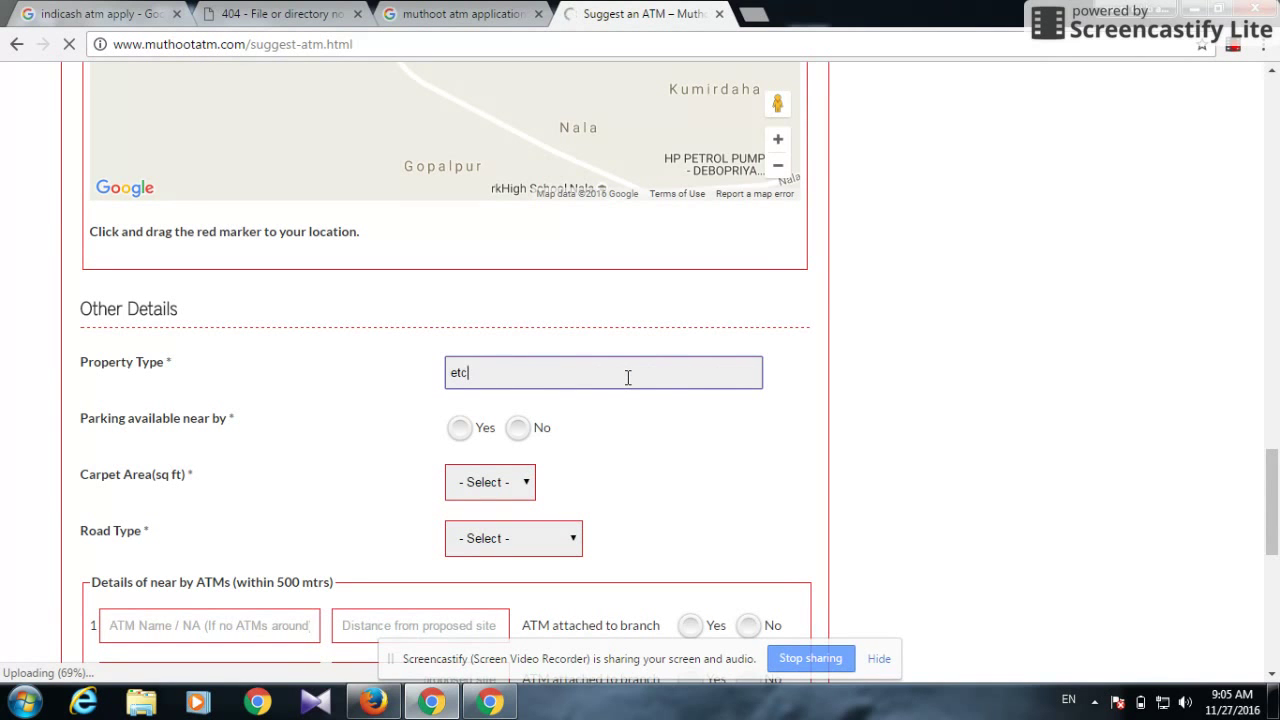
pyautogui.click(467, 433)
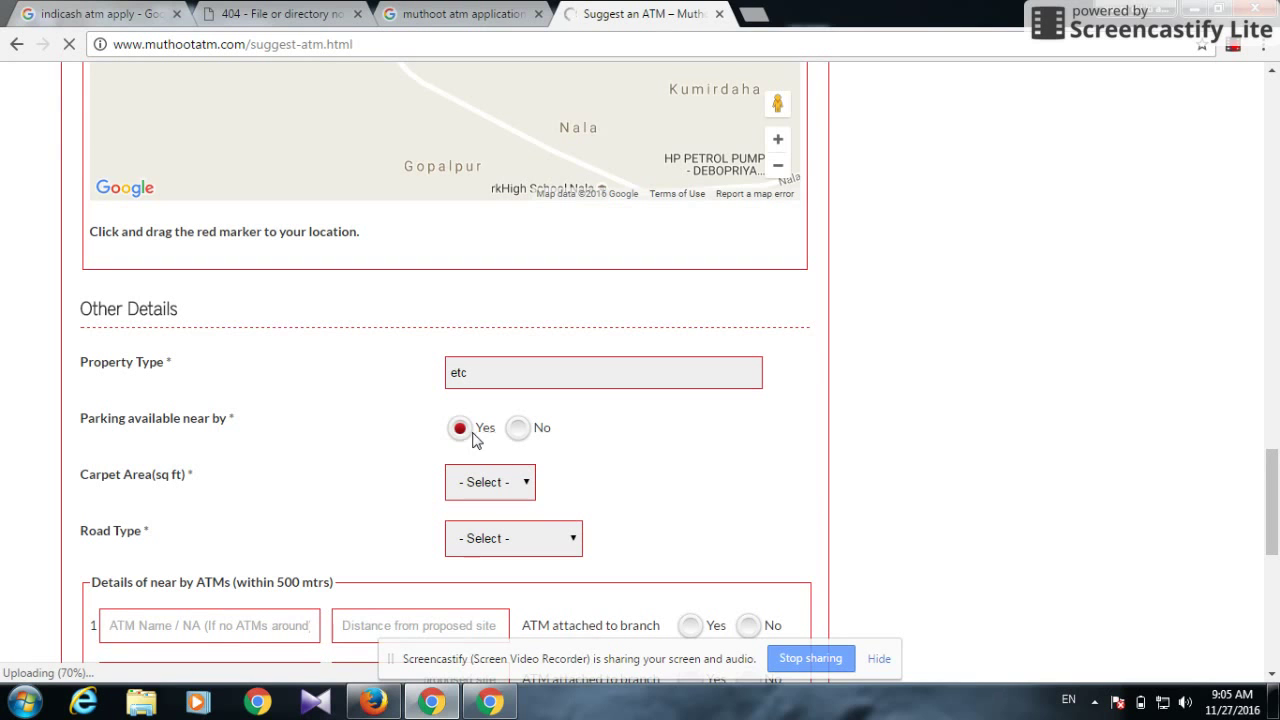
pyautogui.click(521, 485)
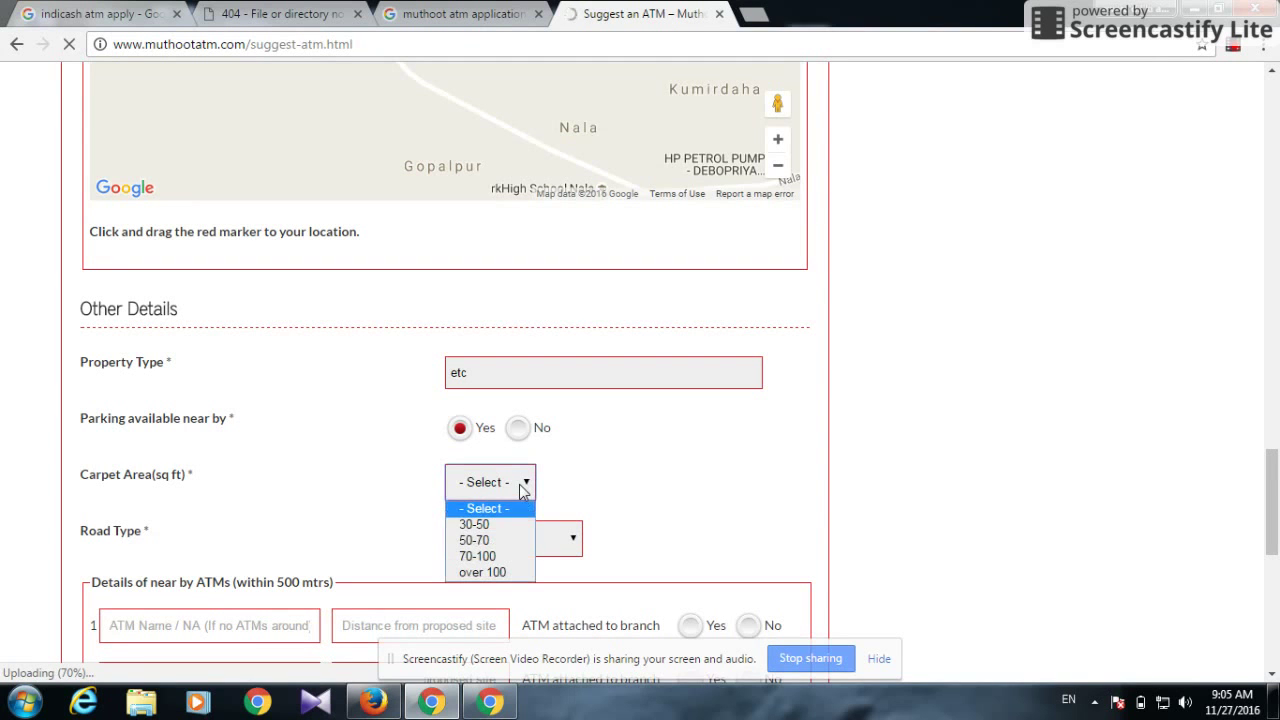
pyautogui.click(498, 553)
pyautogui.click(537, 546)
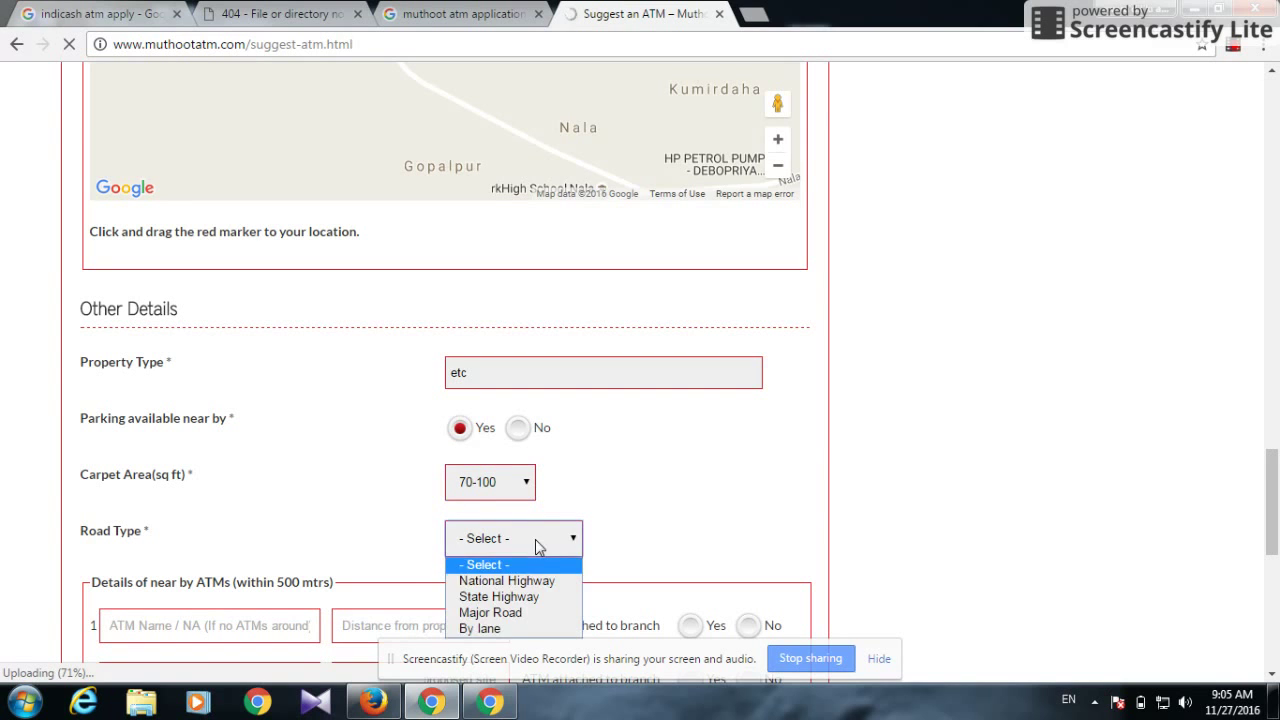
pyautogui.click(526, 603)
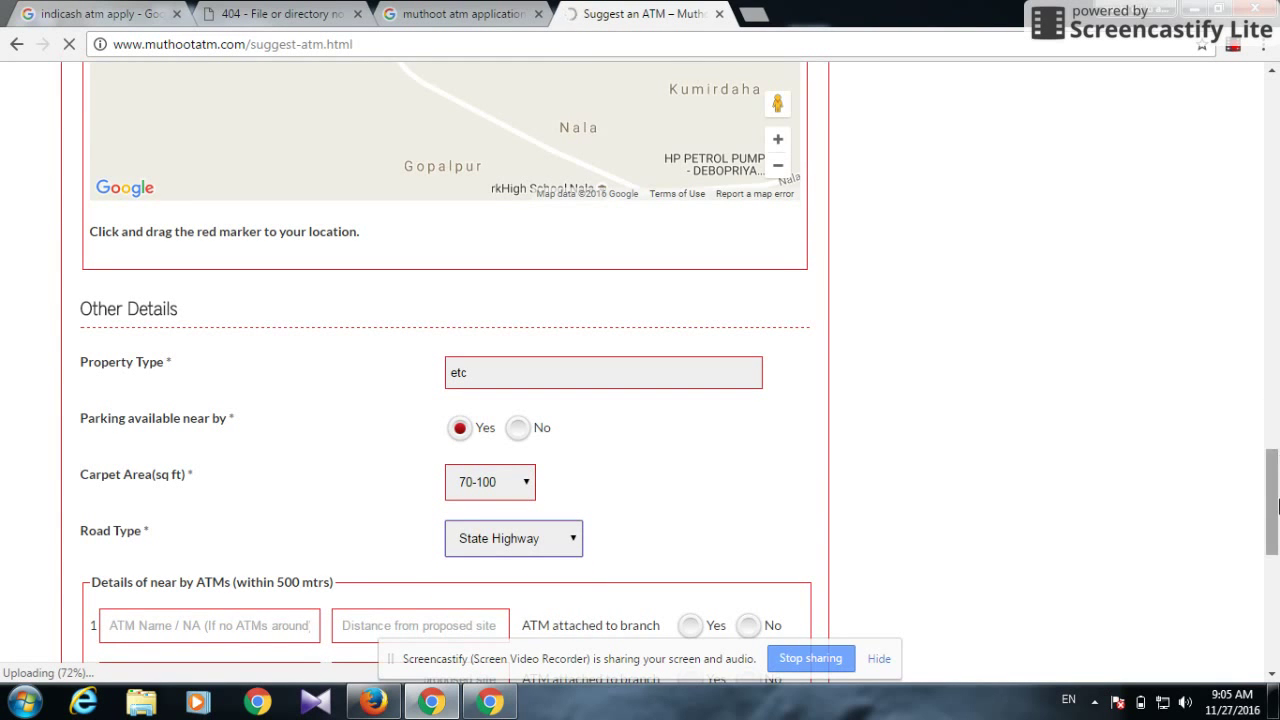
pyautogui.scroll(-2, 1276, 505)
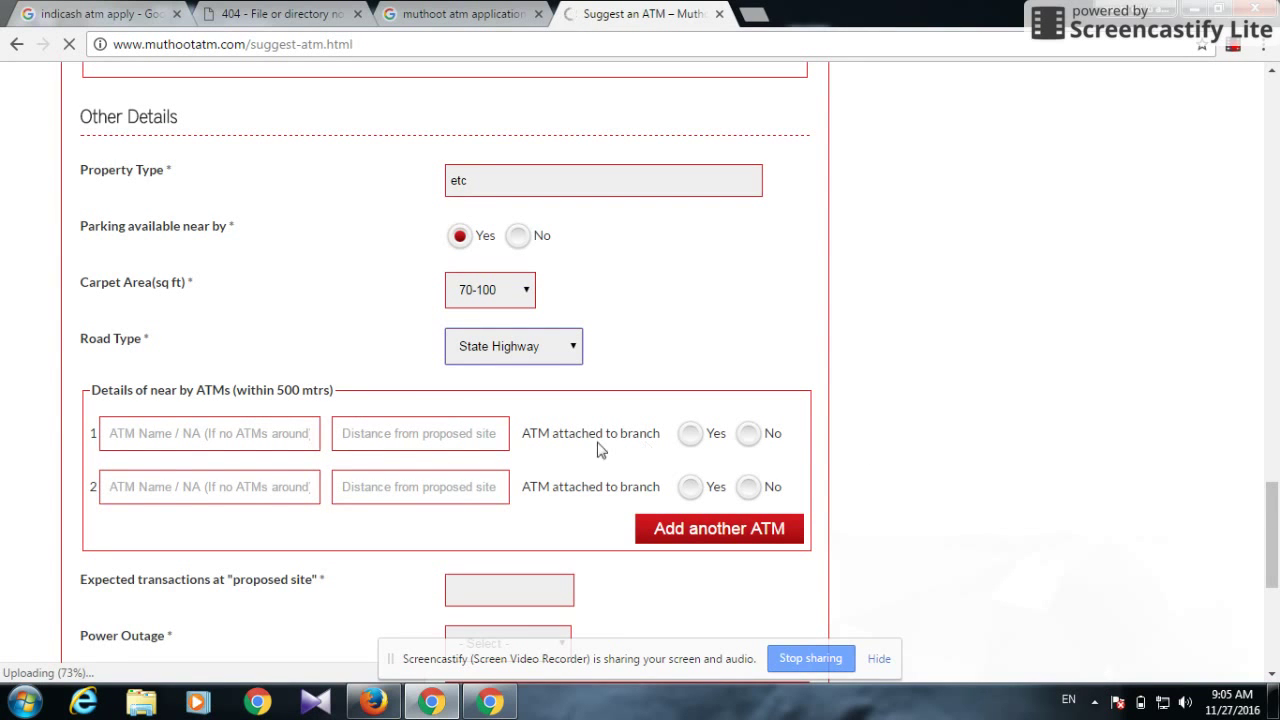
# List nearby ATMs 'sbi atm' and 'bio atm', each 1500 away and marked branch-attached
pyautogui.click(690, 434)
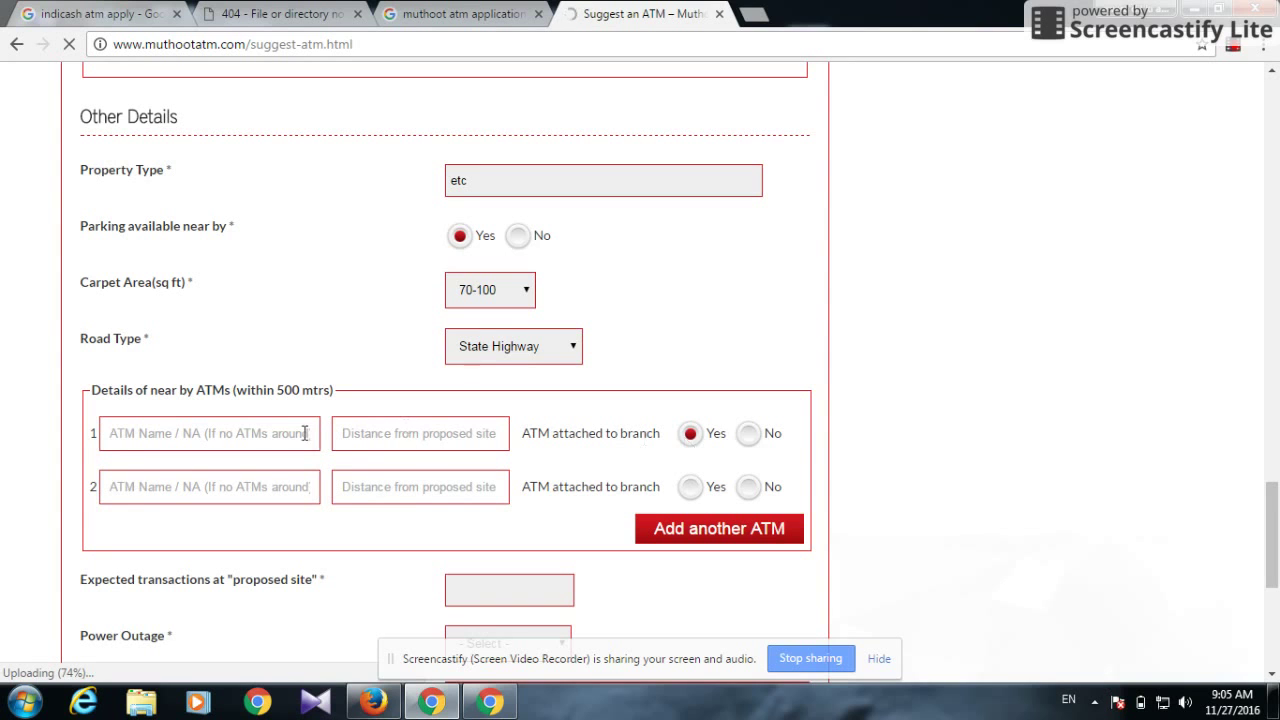
pyautogui.click(243, 434)
pyautogui.write('sbi')
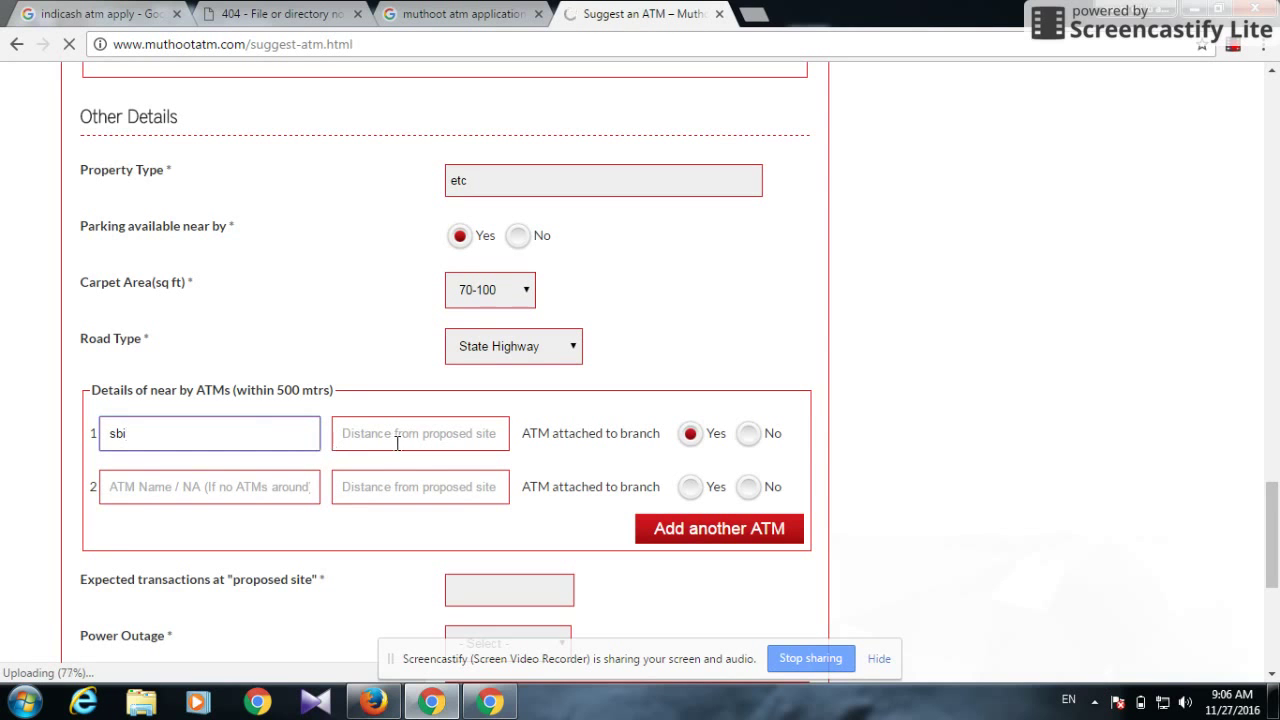
pyautogui.write(' atm')
pyautogui.click(375, 438)
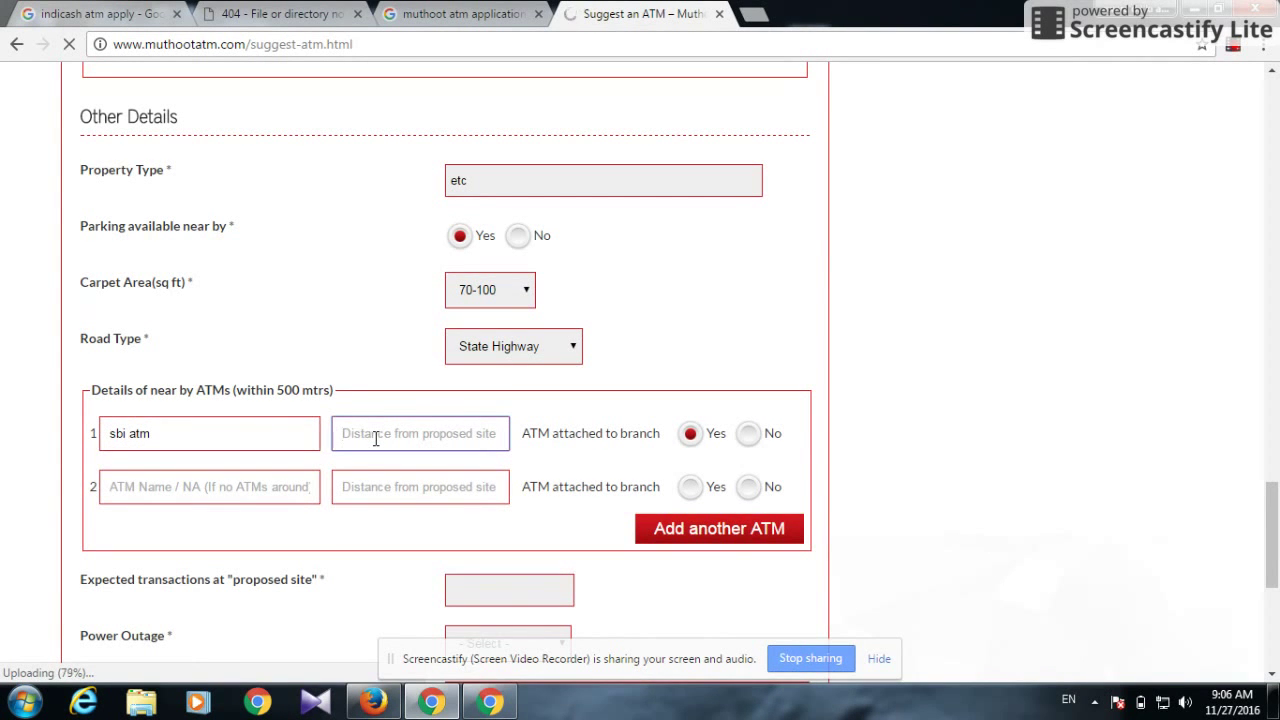
pyautogui.write('1500')
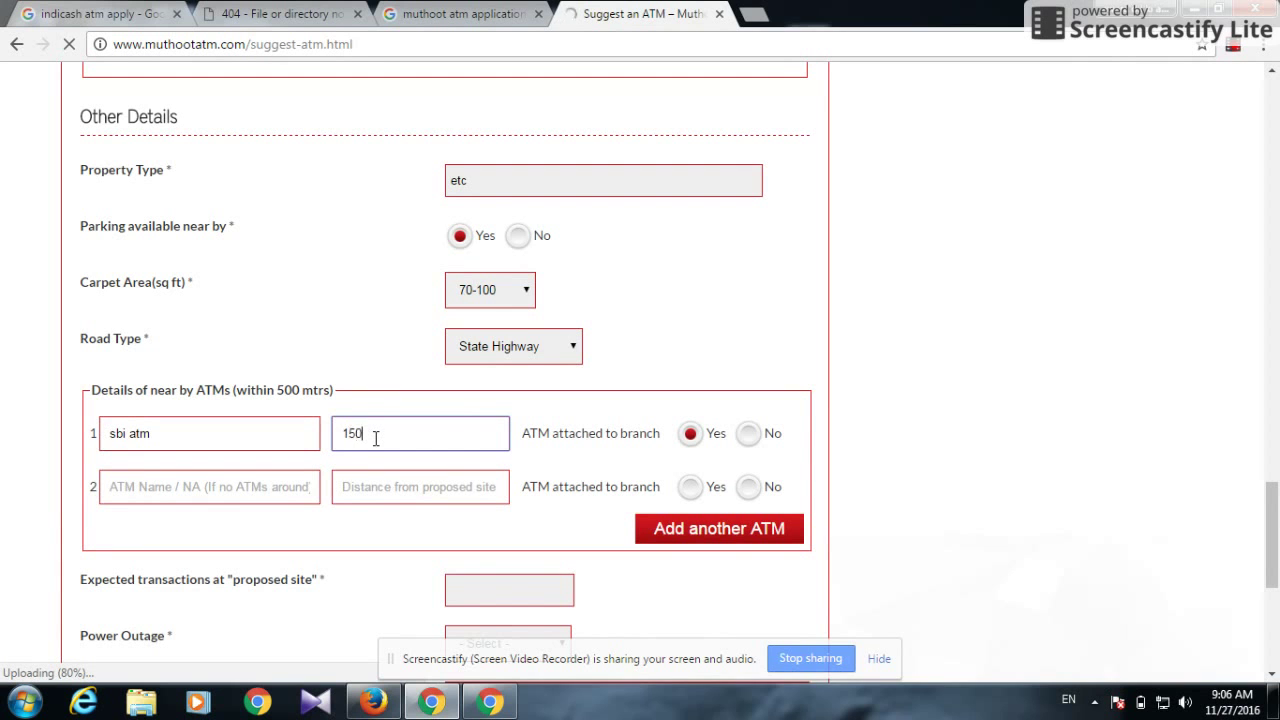
pyautogui.click(246, 486)
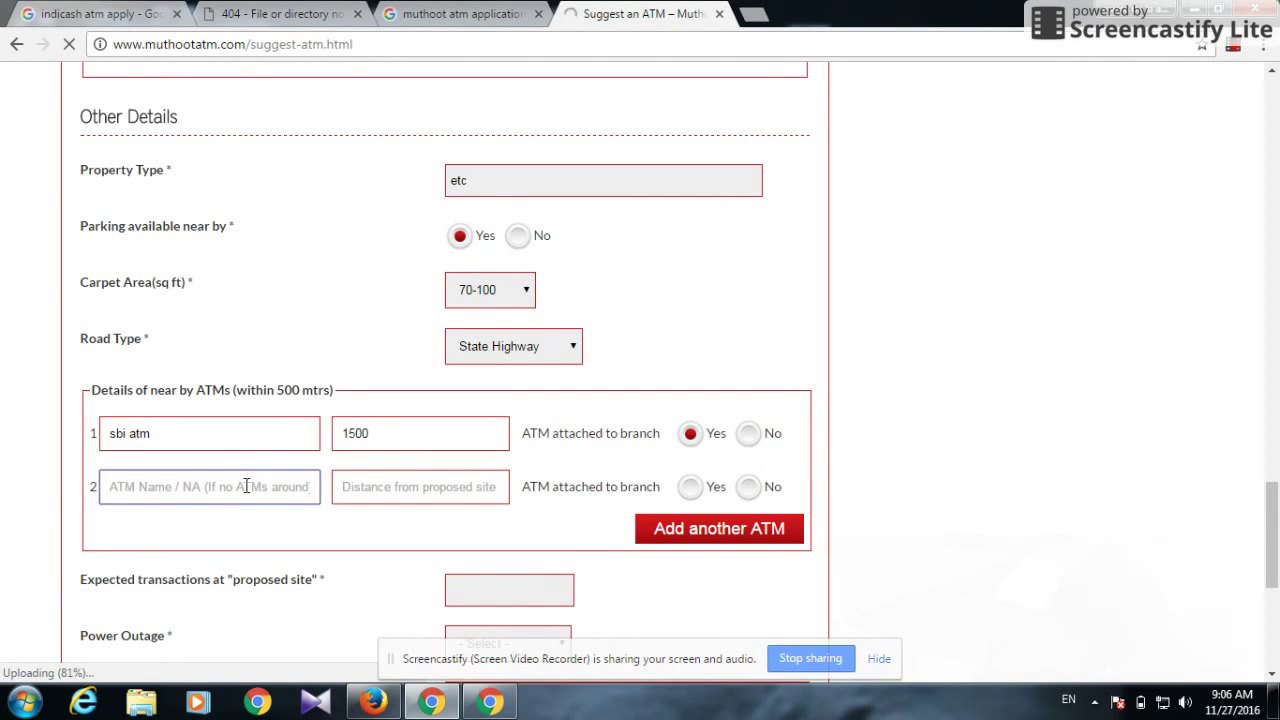
pyautogui.write('bio')
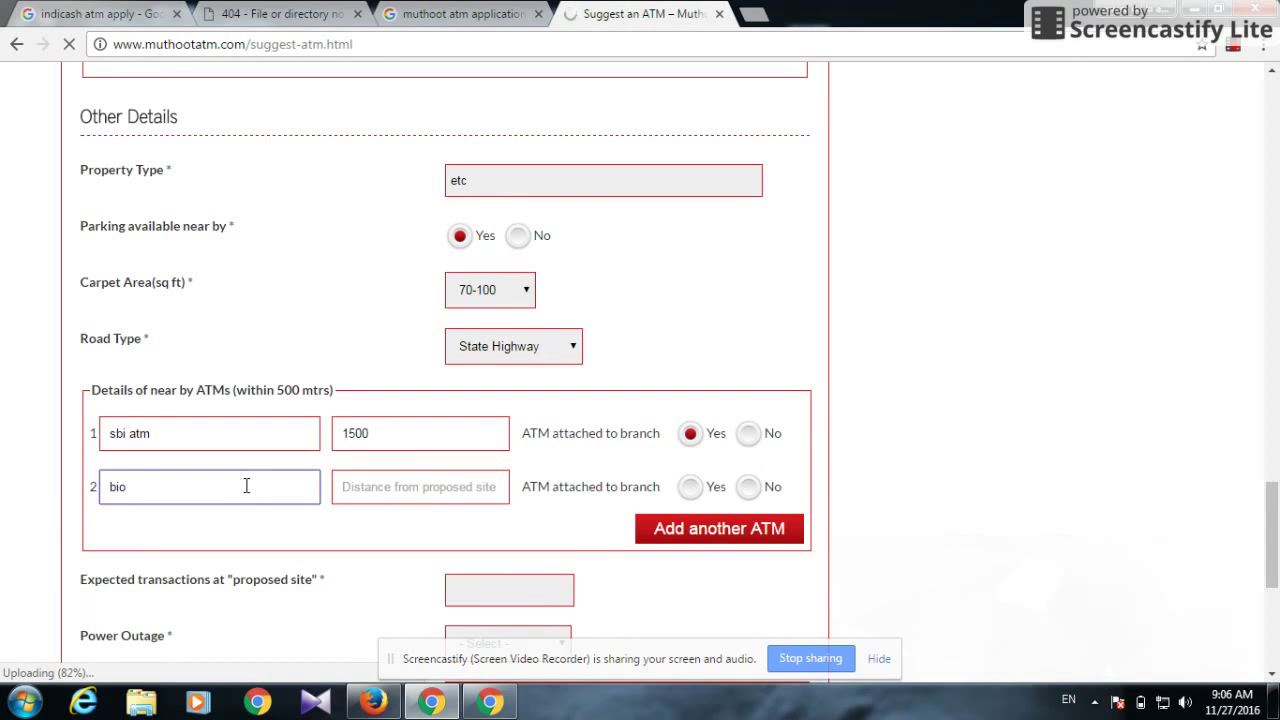
pyautogui.write(' atm')
pyautogui.click(353, 486)
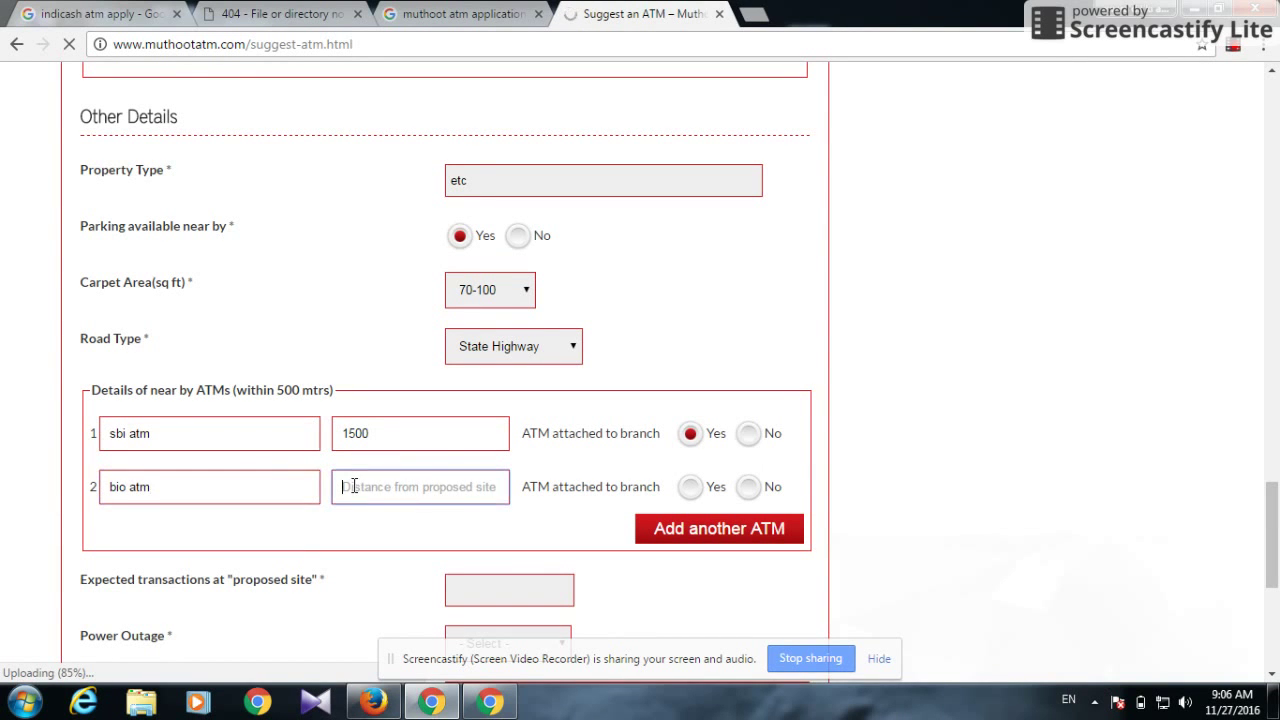
pyautogui.write('1500')
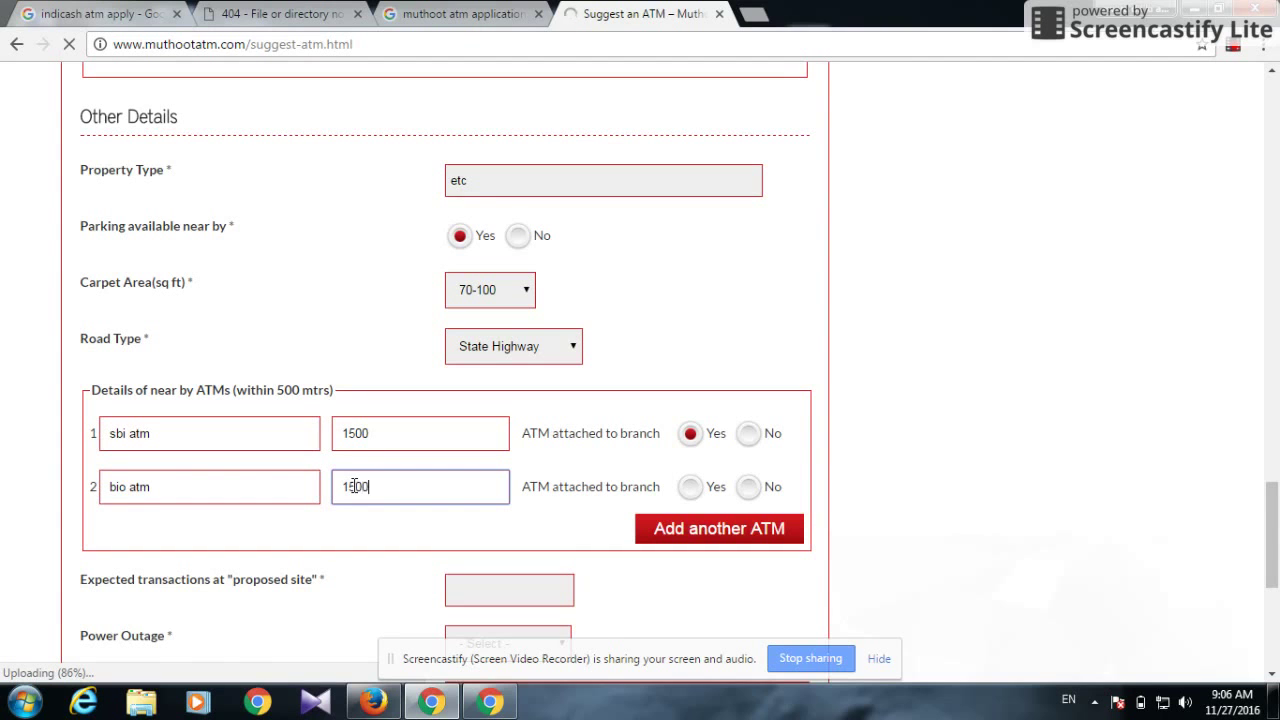
pyautogui.click(693, 487)
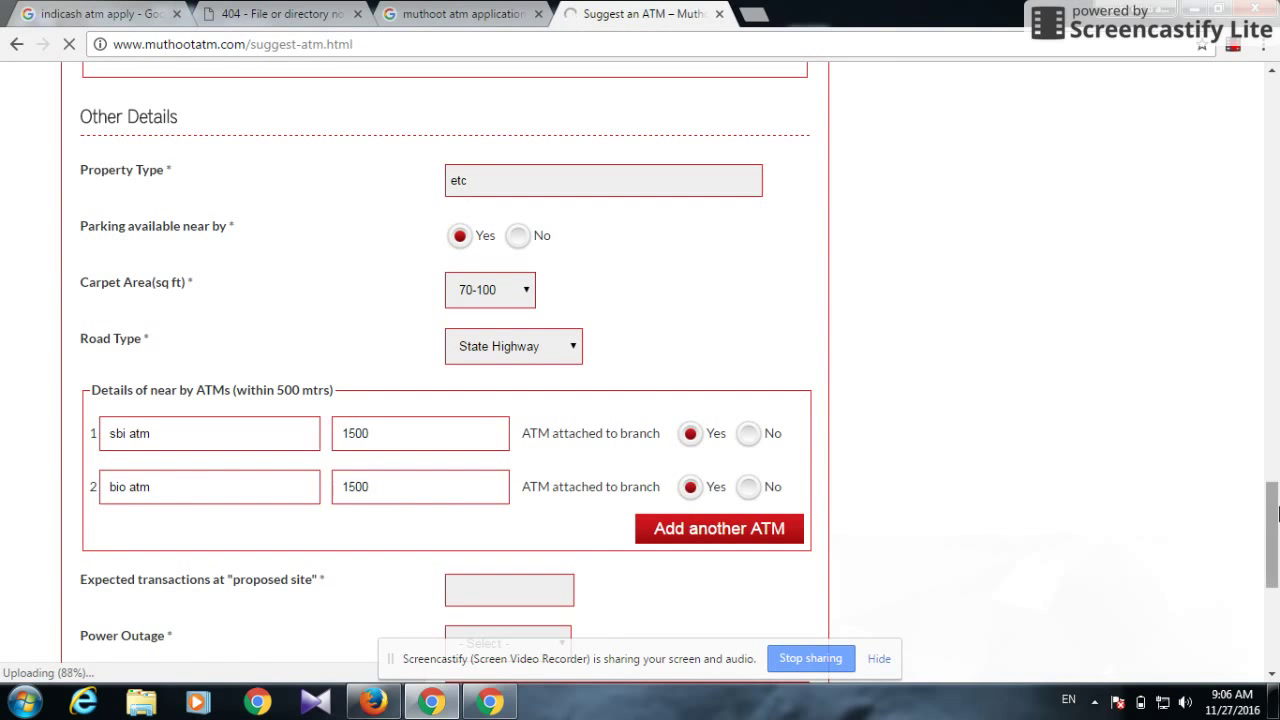
pyautogui.moveTo(1273, 514); pyautogui.dragTo(1274, 552)
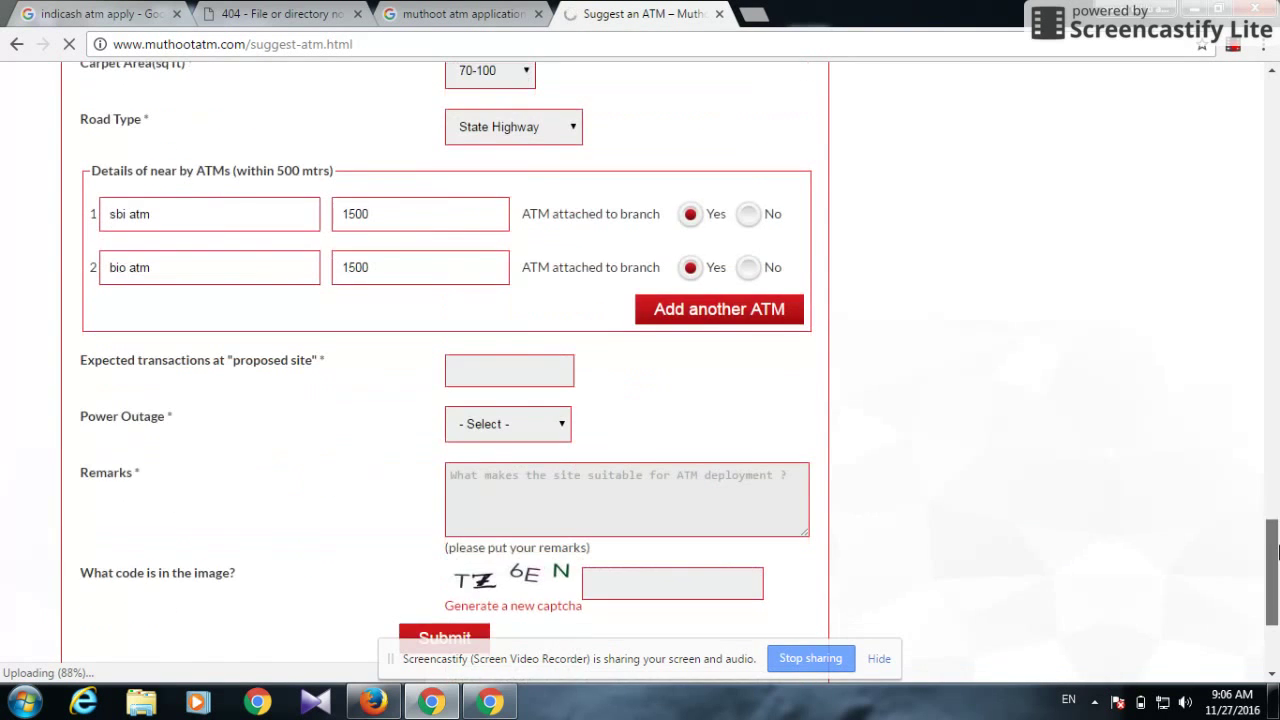
# Set expected transactions to 2000000 and power outage to 4-8 hrs
pyautogui.click(472, 359)
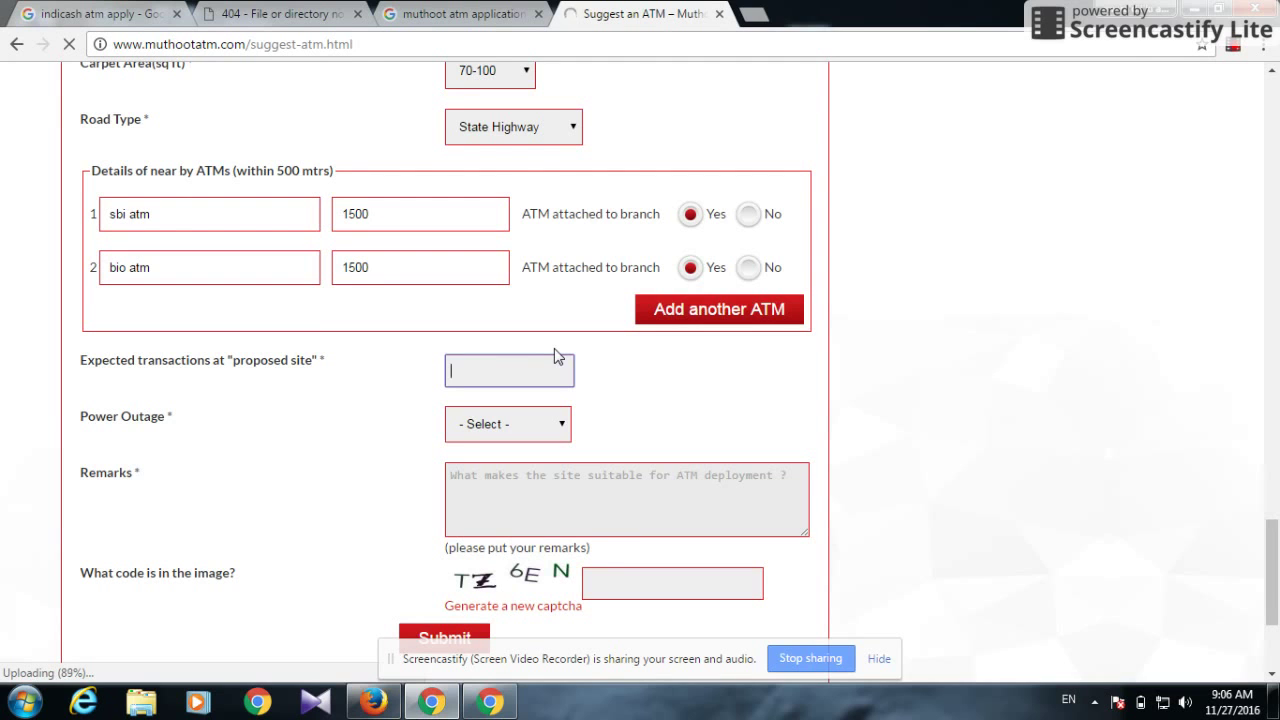
pyautogui.write('1')
pyautogui.write('0000')
pyautogui.press('BackSpace')
pyautogui.press('BackSpace')
pyautogui.press('BackSpace')
pyautogui.press('BackSpace')
pyautogui.press('BackSpace')
pyautogui.write('2000000')
pyautogui.click(538, 424)
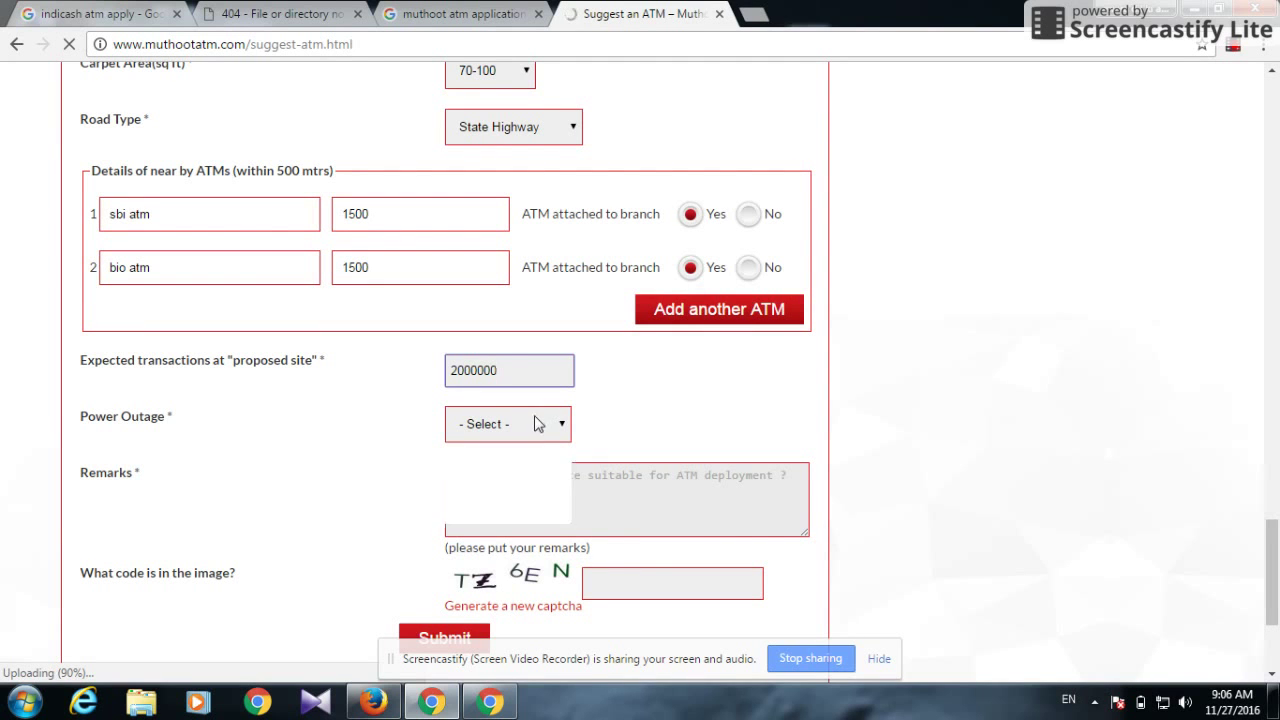
pyautogui.click(517, 498)
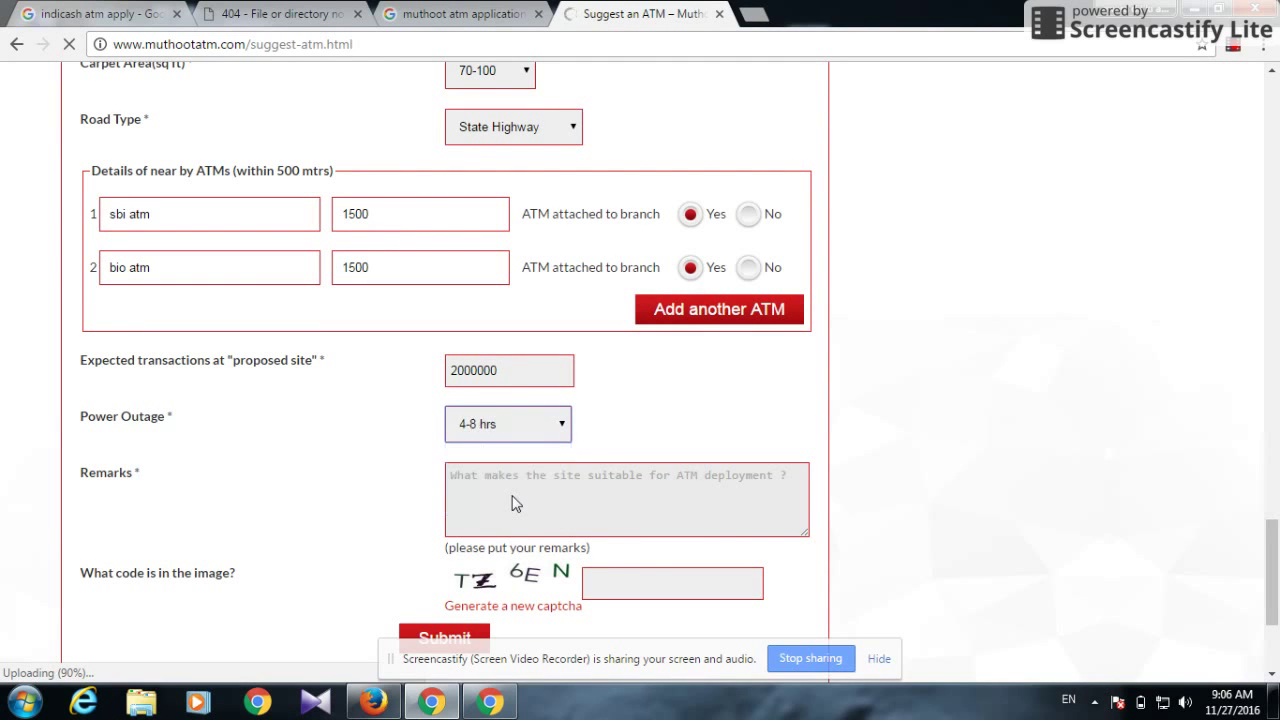
# Enter the captcha code shown on the form
pyautogui.click(657, 589)
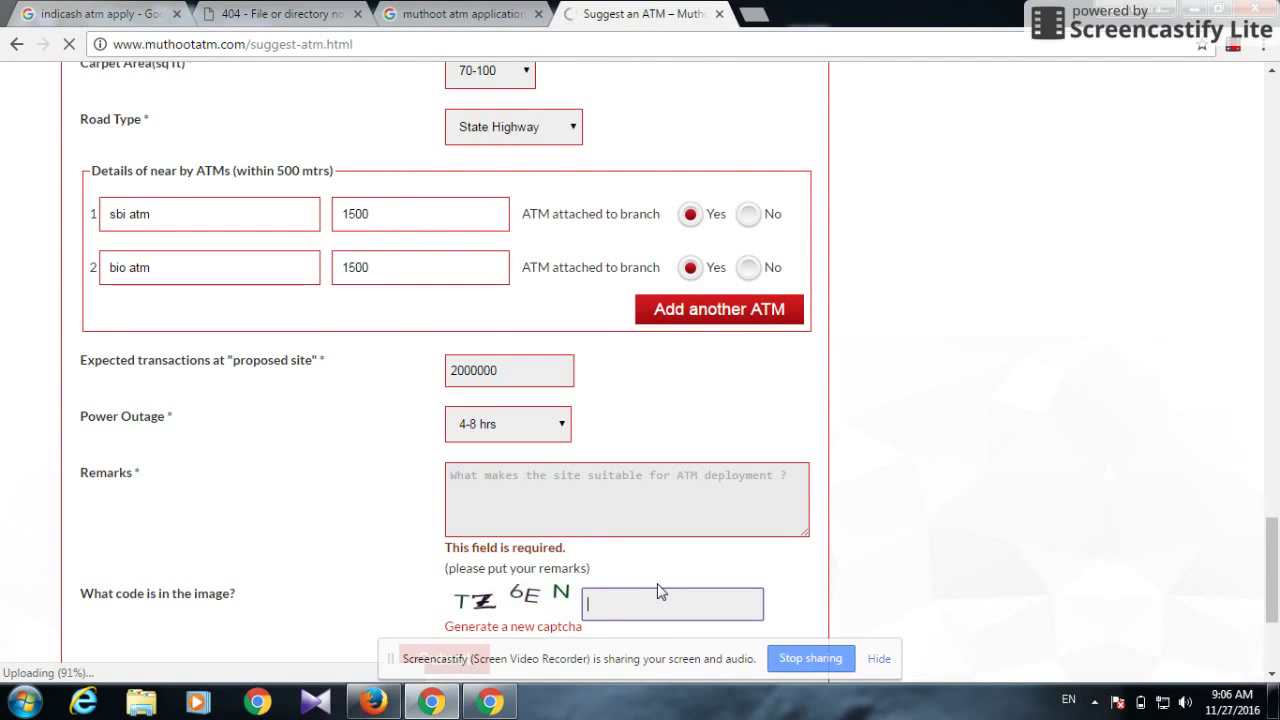
pyautogui.write('T76e')
pyautogui.press('BackSpace')
pyautogui.write('EN')
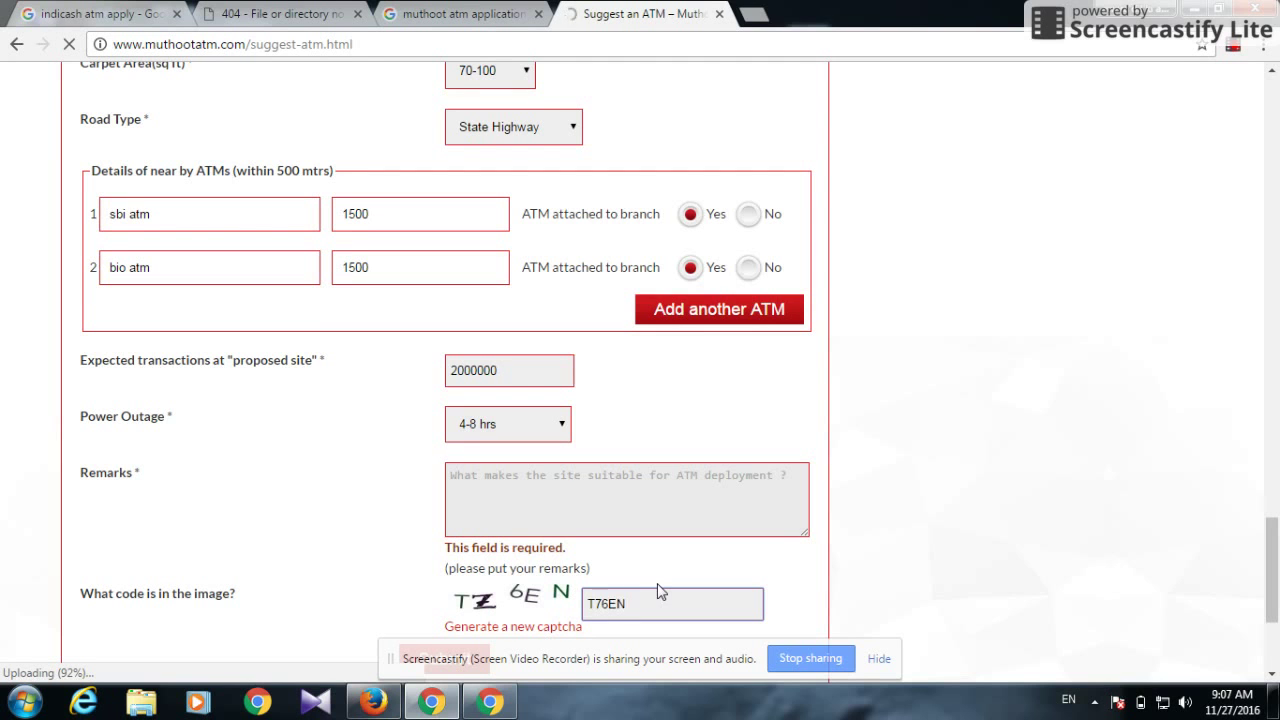
pyautogui.moveTo(1274, 565); pyautogui.dragTo(1275, 612)
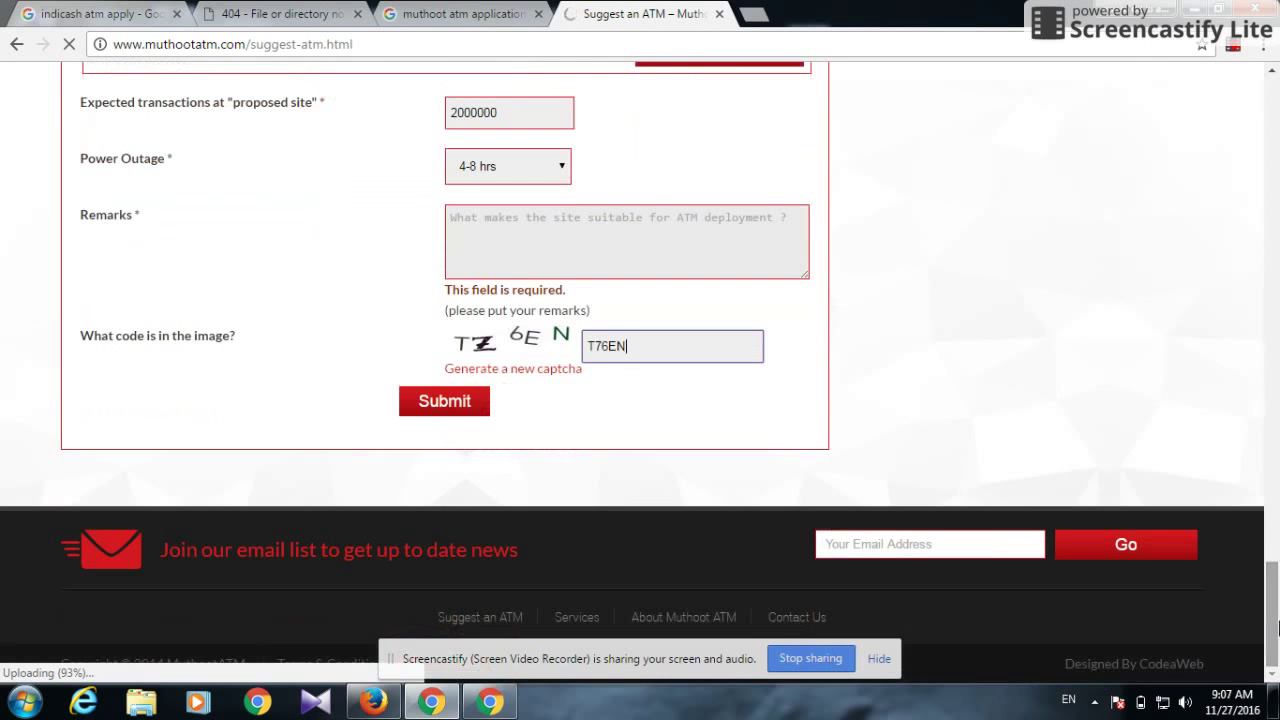
# Submit the form and scroll up to see Remarks flagged 'This field is required'
pyautogui.click(437, 402)
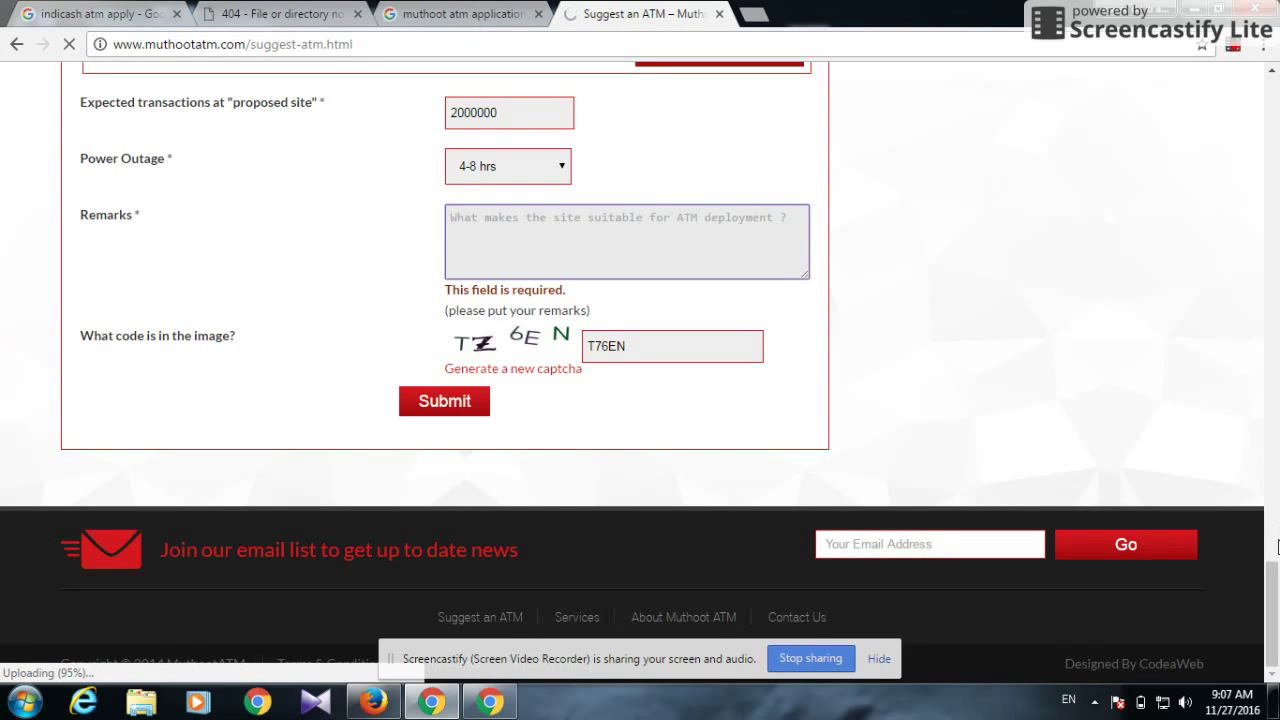
pyautogui.moveTo(1275, 630); pyautogui.dragTo(1238, 617)
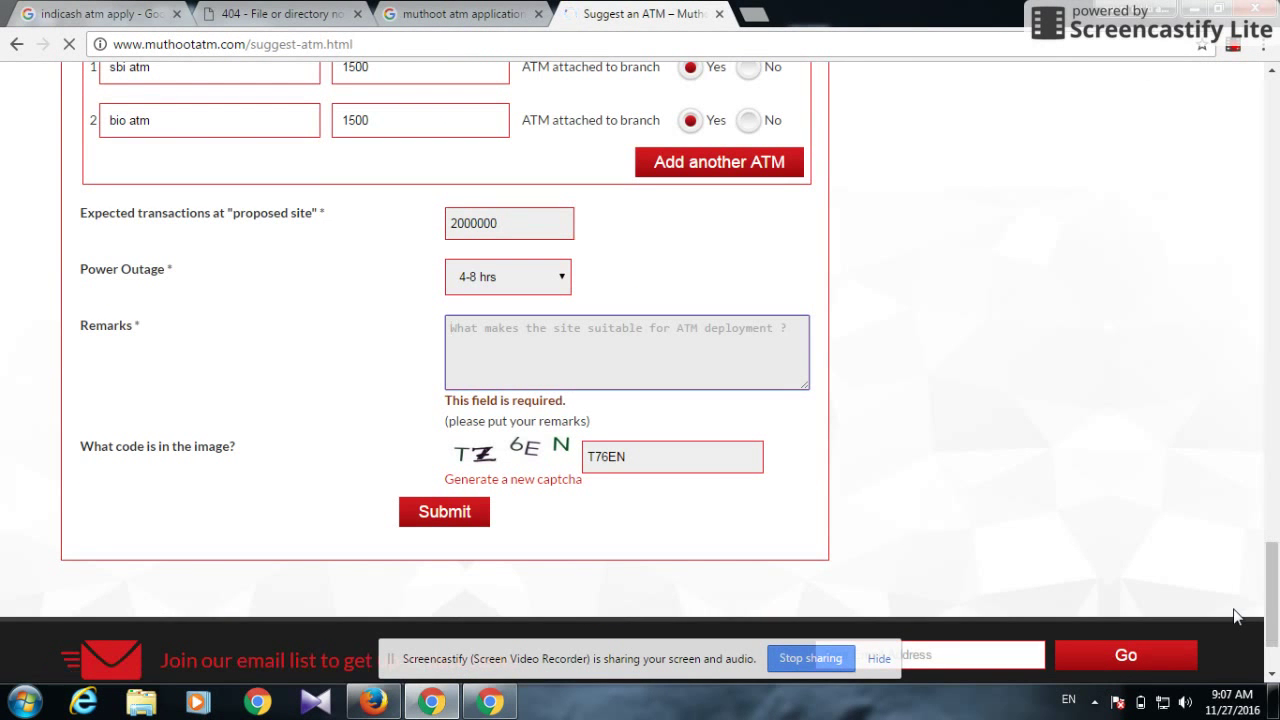
# Enter the remark 'mai ek atm lagana chata hu', submit the form, then bring up the screen recorder controls
pyautogui.click(567, 362)
pyautogui.write('i')
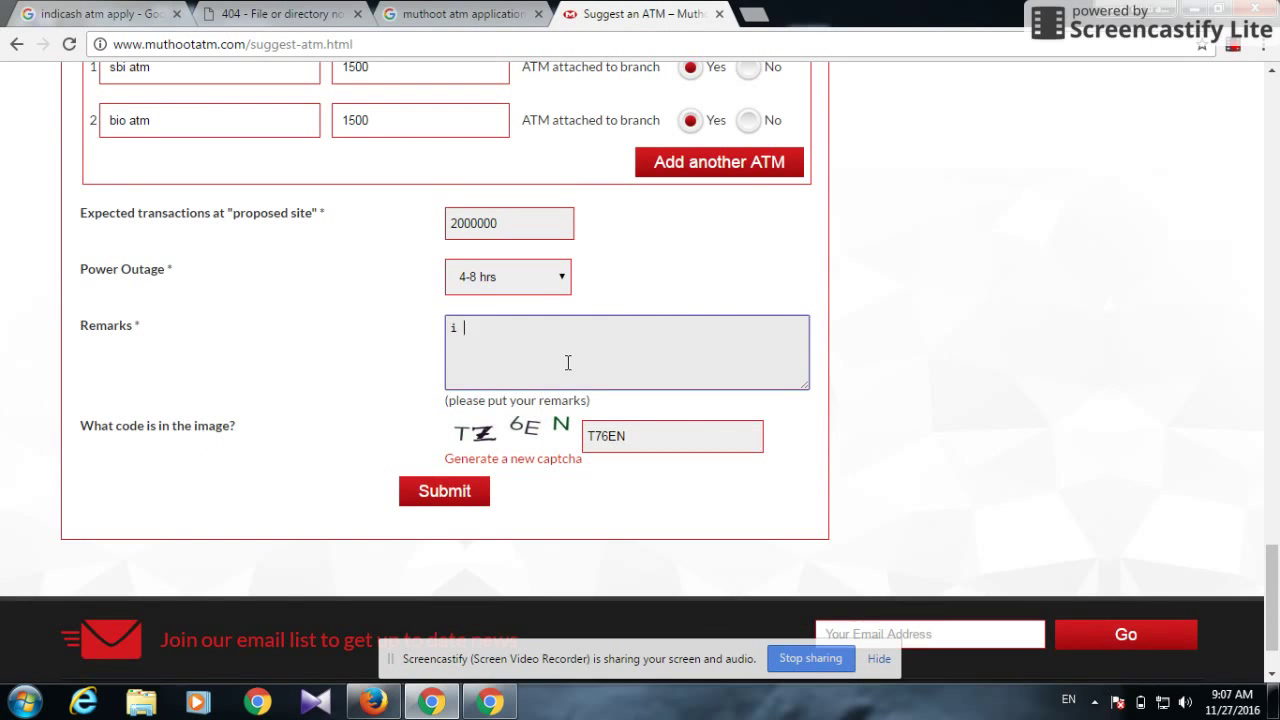
pyautogui.write(' wa')
pyautogui.write('n')
pyautogui.write('t to')
pyautogui.press('BackSpace')
pyautogui.press('BackSpace')
pyautogui.press('BackSpace')
pyautogui.press('BackSpace')
pyautogui.press('BackSpace')
pyautogui.press('BackSpace')
pyautogui.press('BackSpace')
pyautogui.press('BackSpace')
pyautogui.press('BackSpace')
pyautogui.press('BackSpace')
pyautogui.write('mai ek atm lagana ')
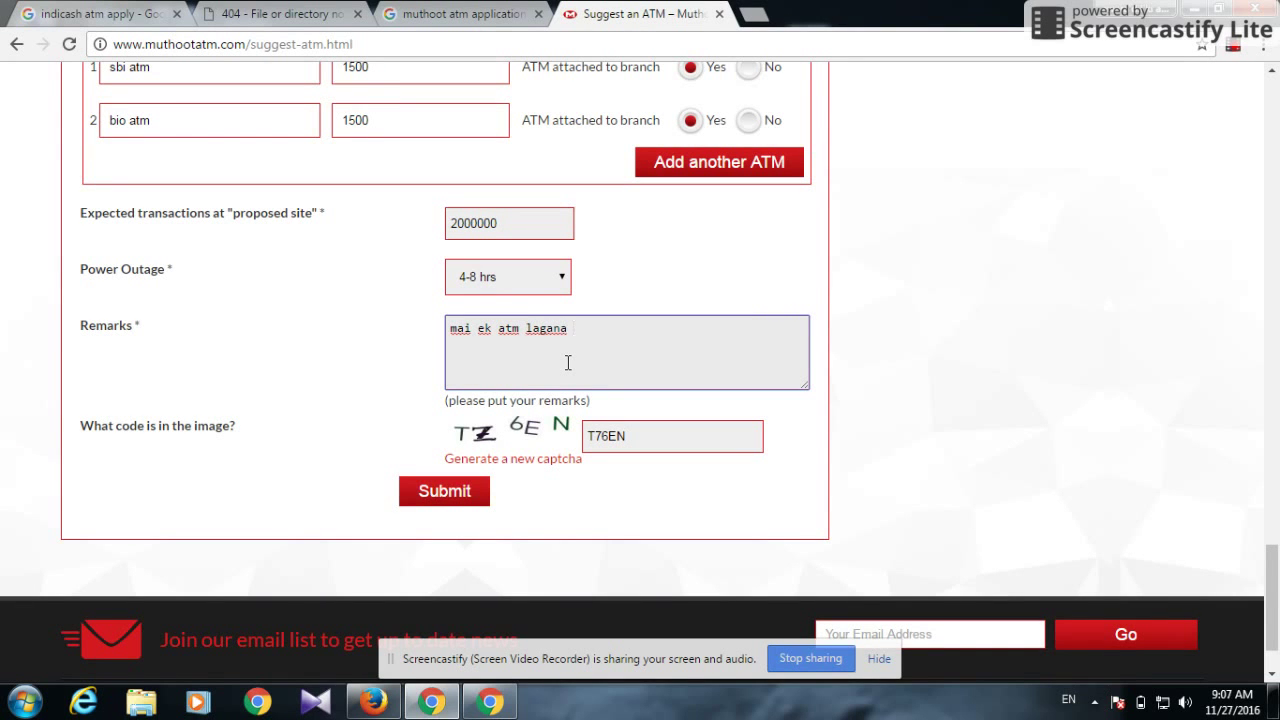
pyautogui.write('chata hu')
pyautogui.click(421, 496)
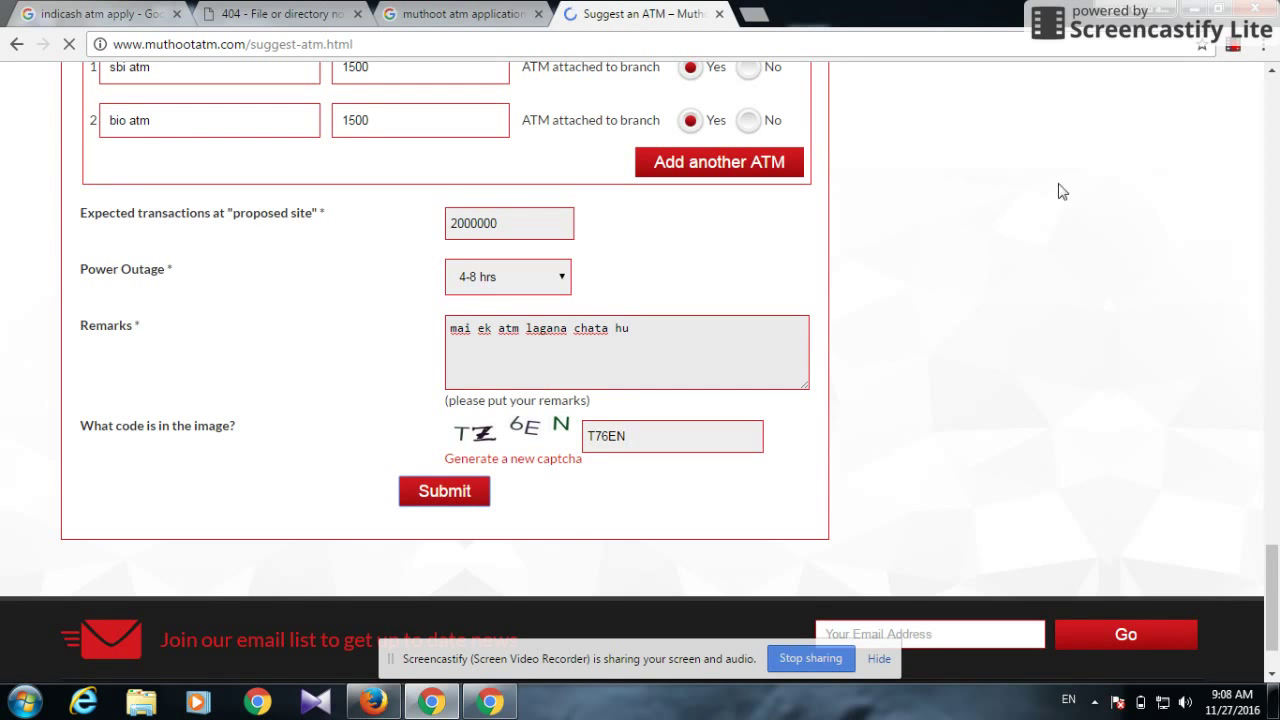
pyautogui.click(1233, 52)
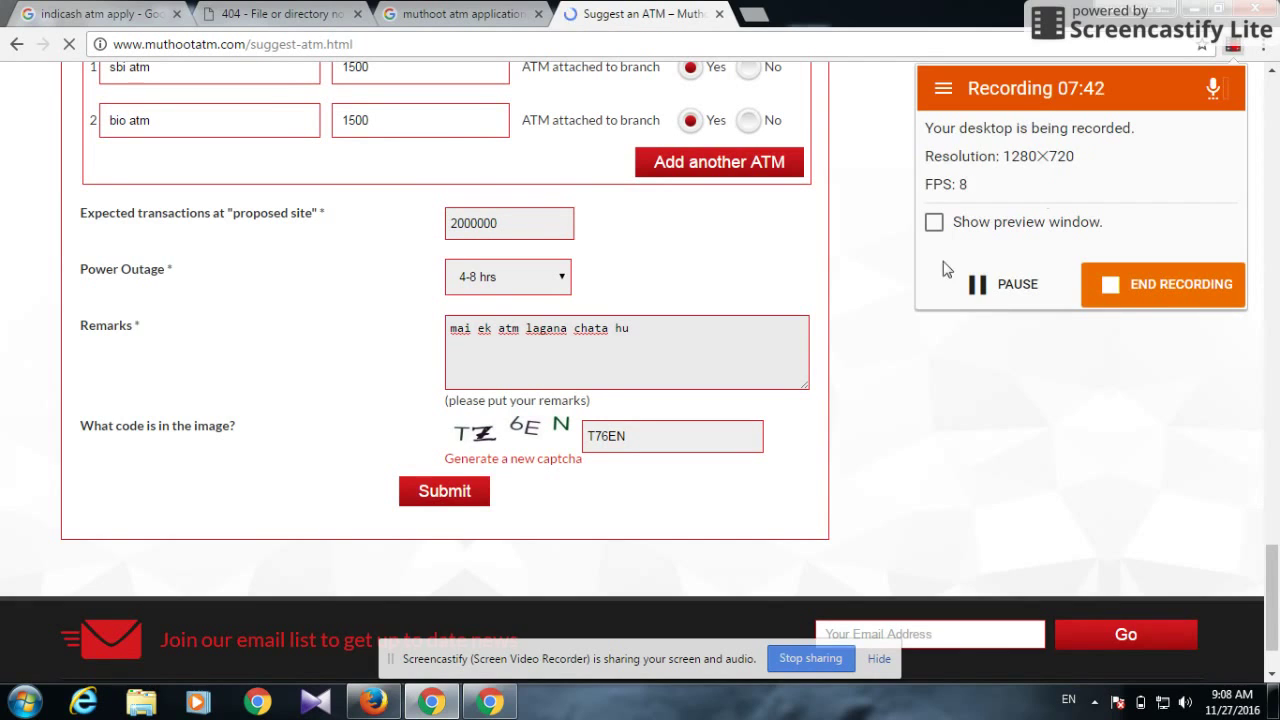